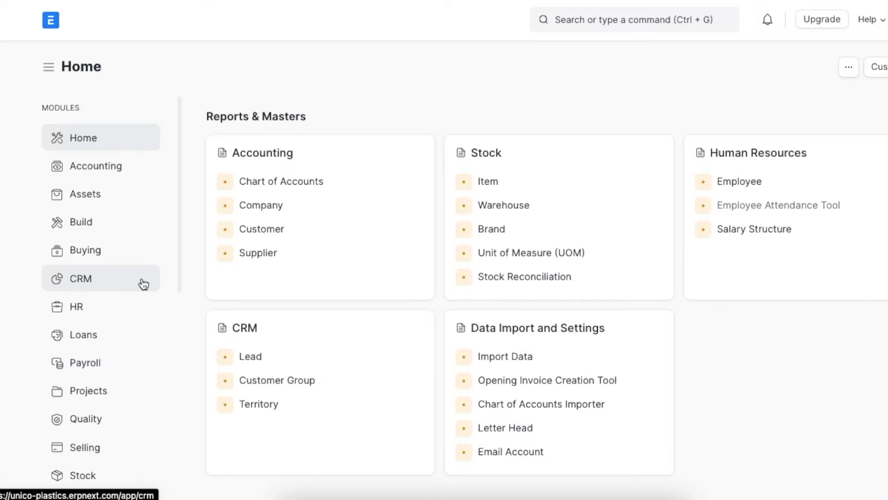
# Open the Lead Source list in the CRM module and review the existing sources.
pyautogui.click(143, 283)
pyautogui.scroll(-5, 444, 377)
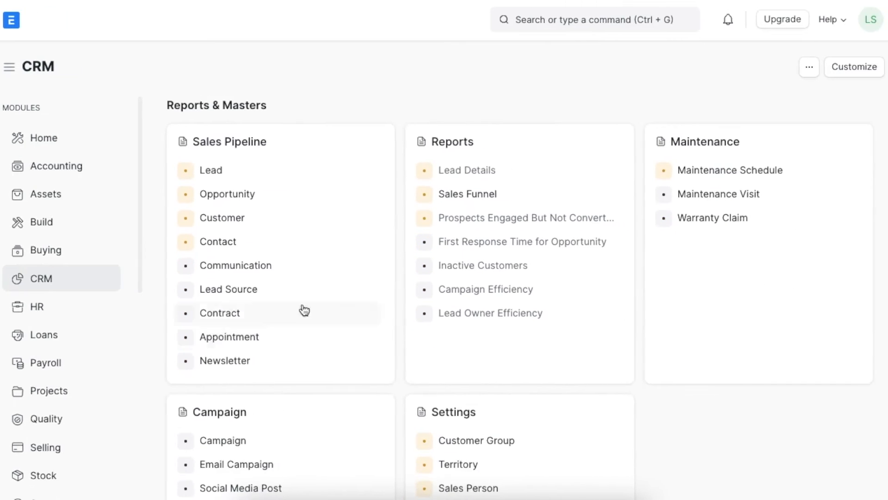
pyautogui.click(287, 287)
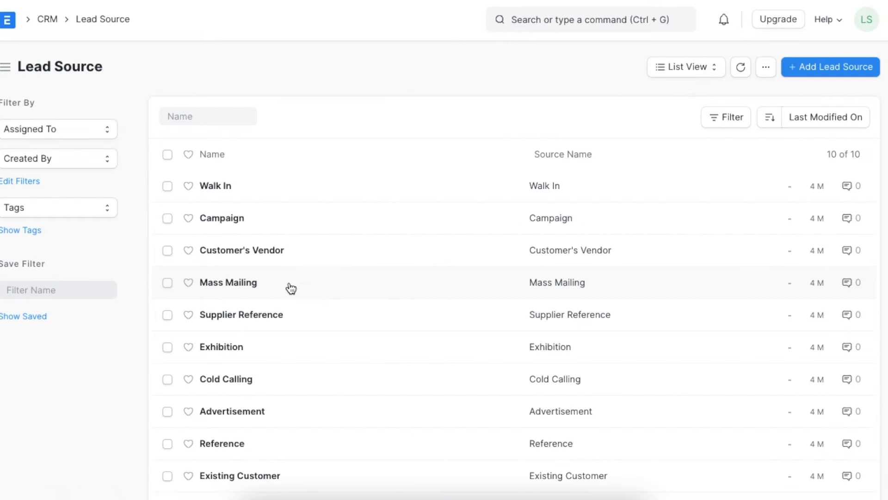
pyautogui.scroll(-2, 494, 156)
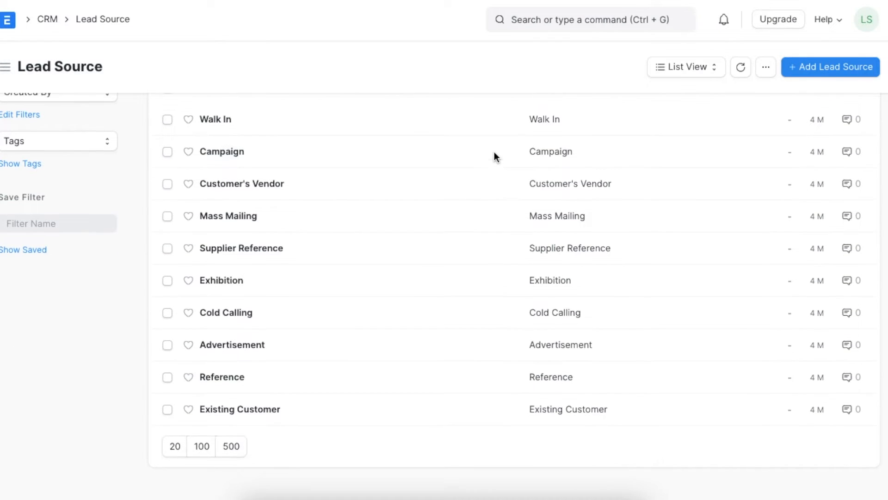
pyautogui.scroll(2, 496, 158)
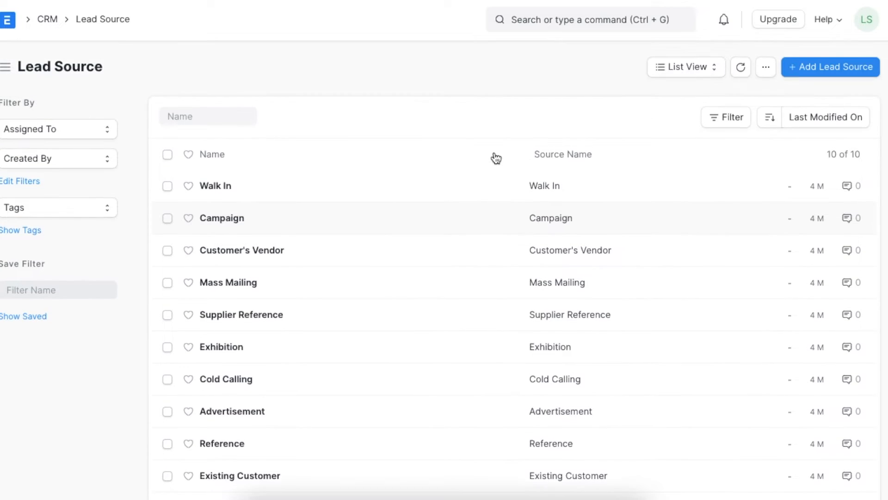
pyautogui.scroll(-2, 496, 158)
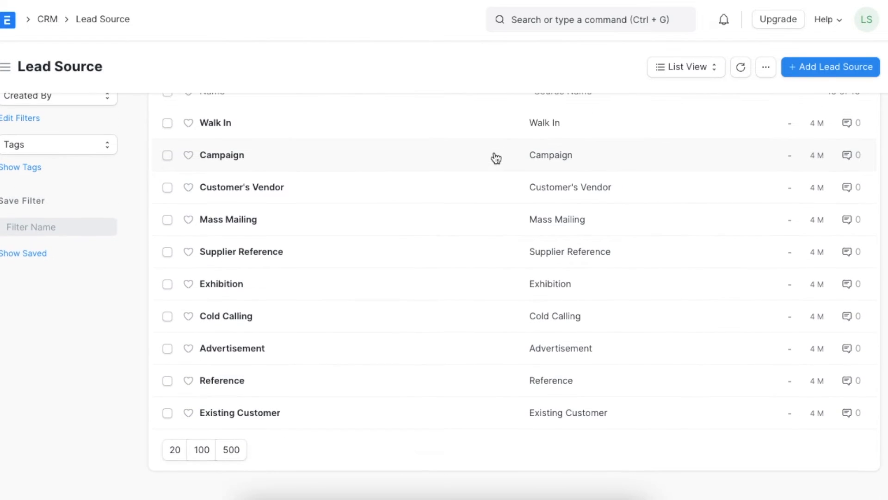
pyautogui.scroll(1, 496, 159)
pyautogui.scroll(1, 496, 158)
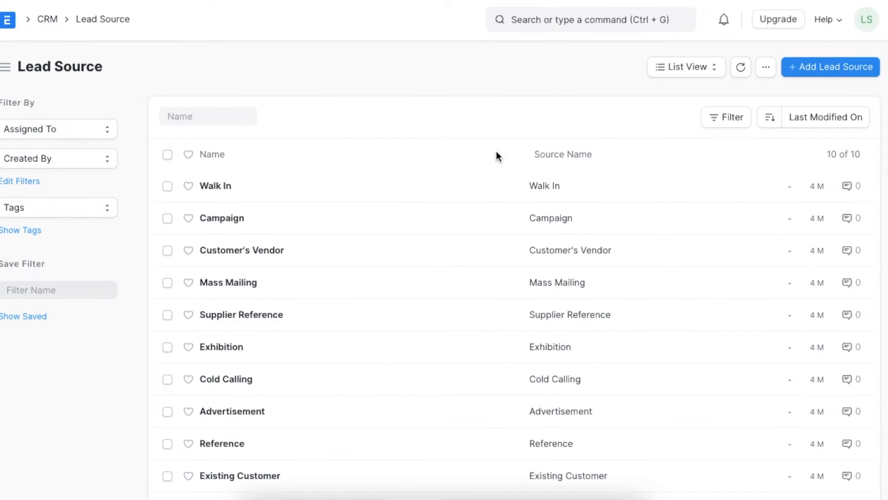
# Create a lead source named Toll Free, add details saying its leads are generated via the toll-free number, and save it.
pyautogui.click(849, 65)
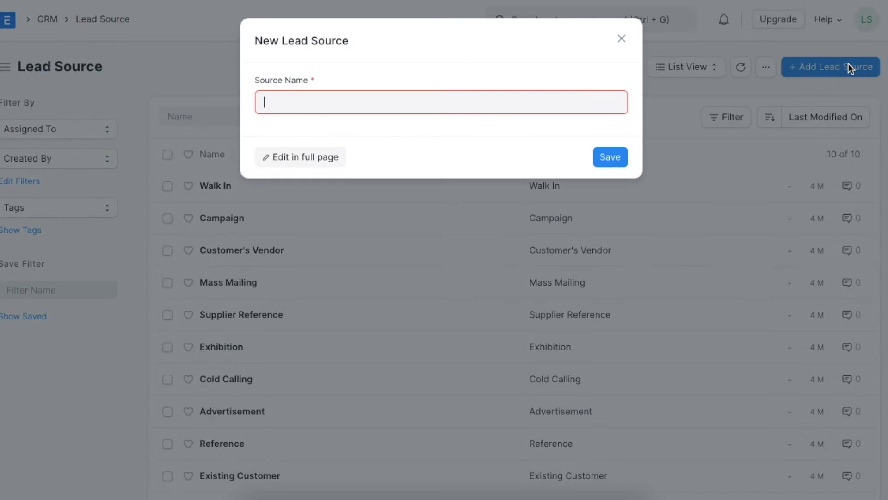
pyautogui.write('Toll Free')
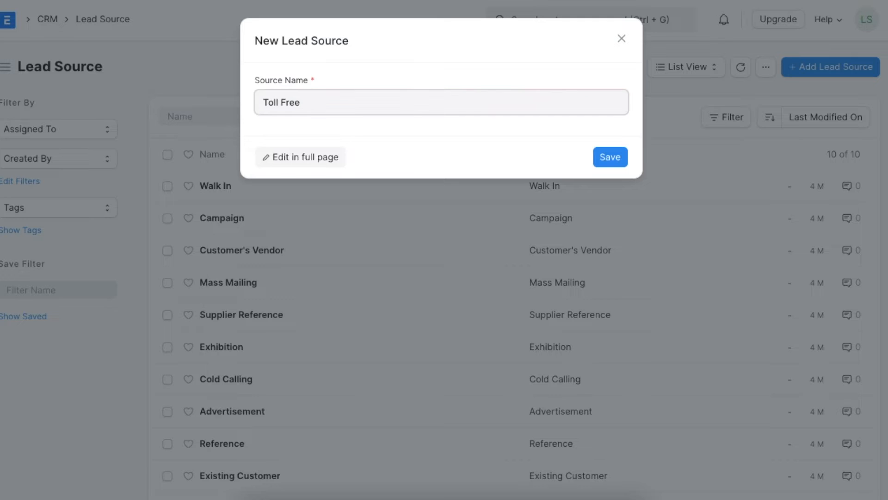
pyautogui.click(341, 161)
pyautogui.click(286, 240)
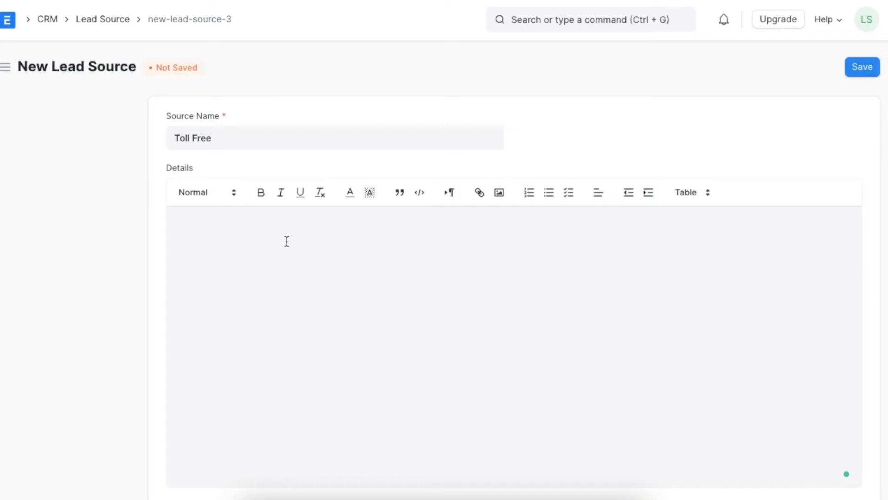
pyautogui.hotkey('ctrl', 'v')
pyautogui.click(862, 67)
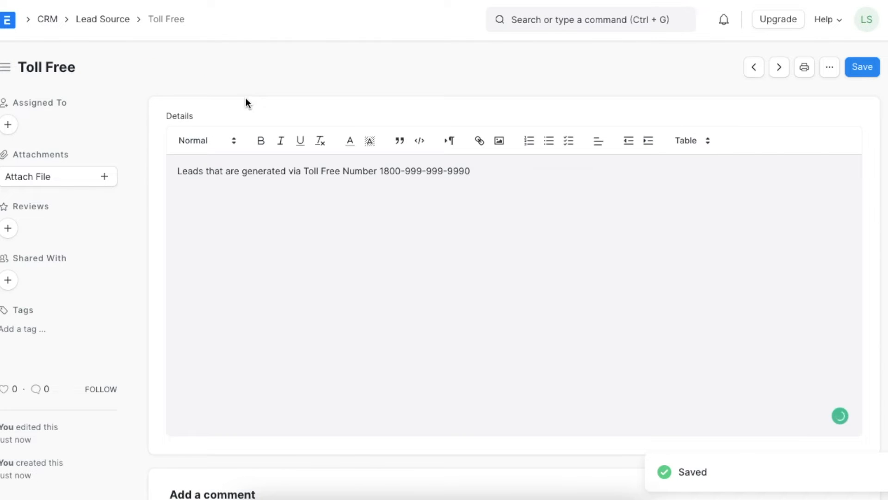
# Return to the Lead Source list and look through its entries.
pyautogui.click(105, 21)
pyautogui.scroll(-2, 359, 244)
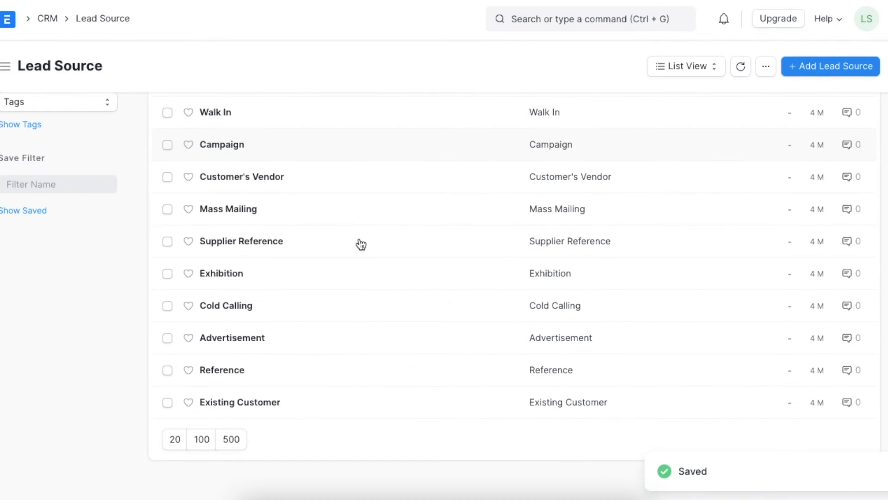
pyautogui.scroll(1, 359, 243)
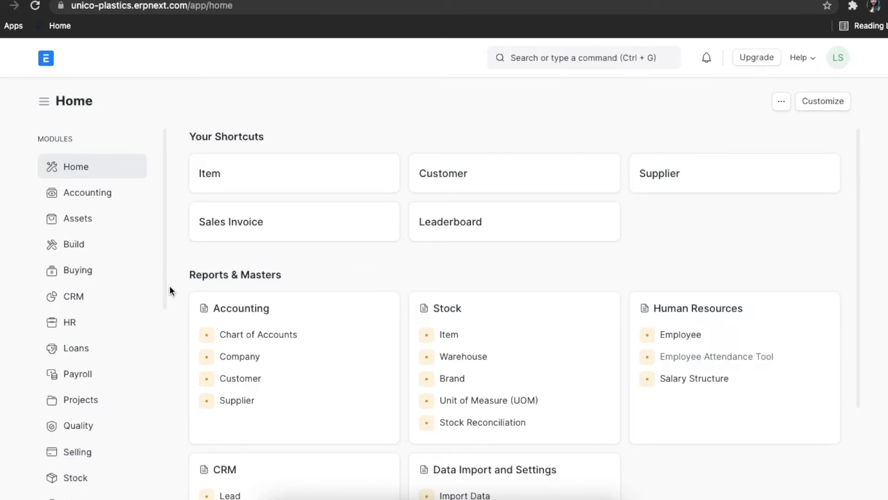
# Open the Lead list in the CRM module and start a new lead.
pyautogui.click(112, 300)
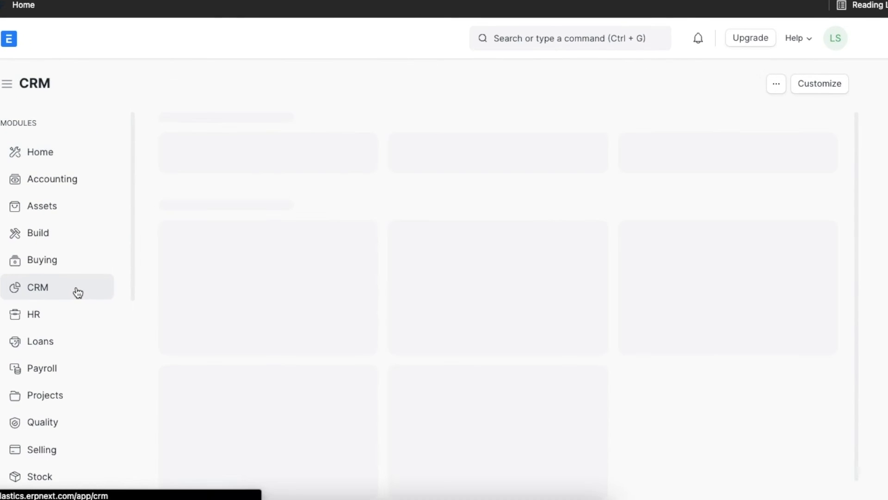
pyautogui.scroll(-5, 356, 349)
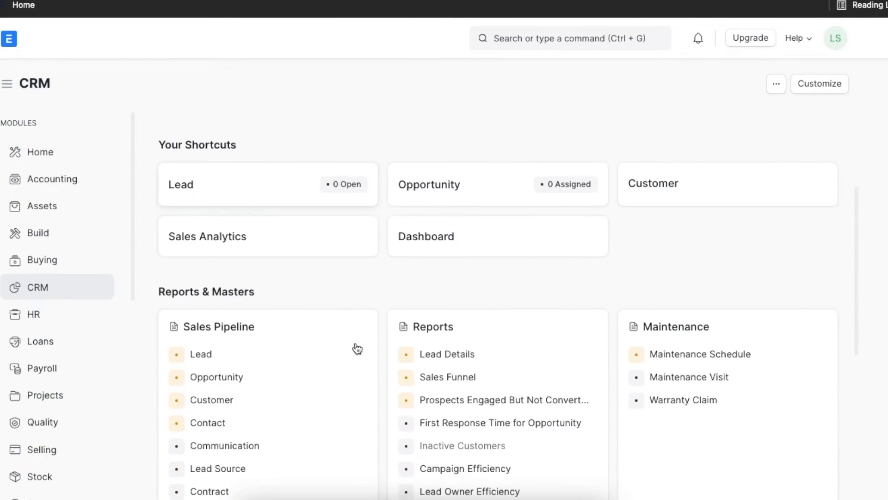
pyautogui.scroll(-3, 356, 348)
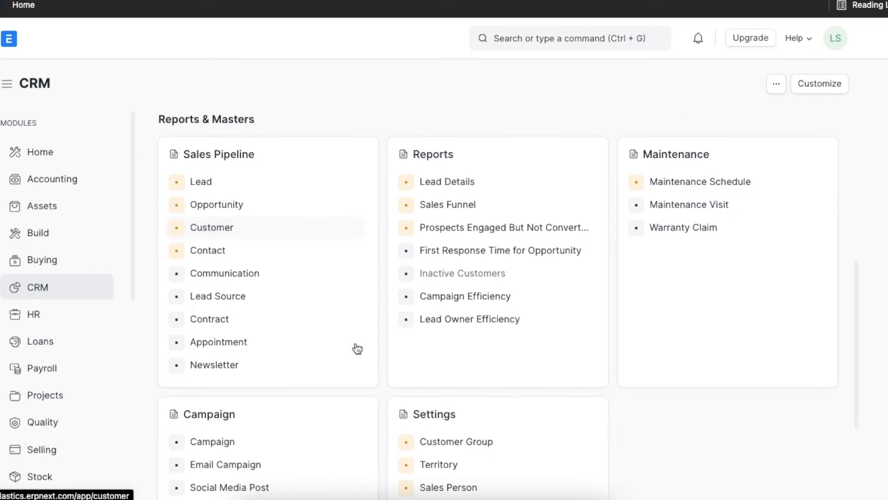
pyautogui.click(272, 180)
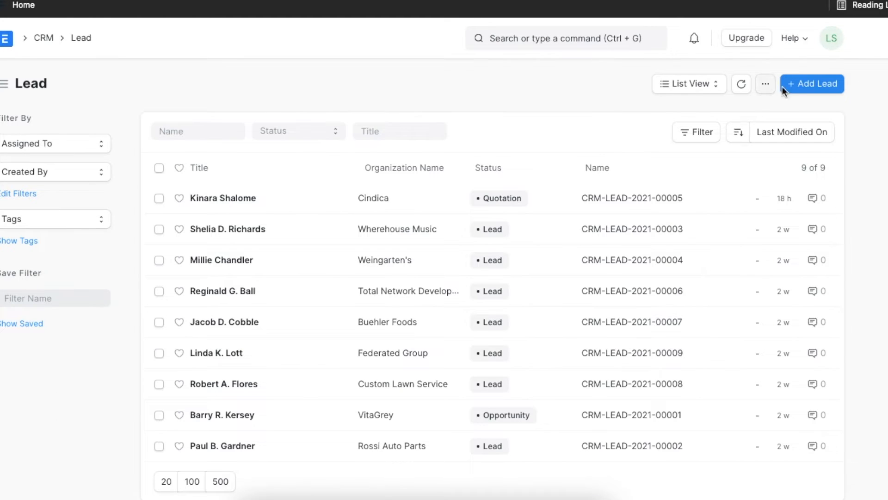
pyautogui.click(826, 87)
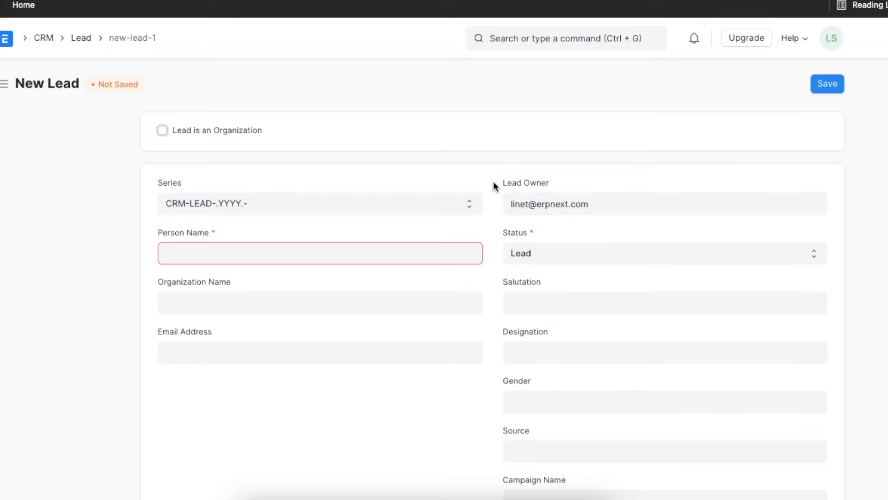
# Leave the lead as an individual, entering the person's full name and Naturo Tech as the organization name.
pyautogui.click(165, 133)
pyautogui.click(165, 133)
pyautogui.click(190, 251)
pyautogui.click(188, 292)
pyautogui.write('Natur')
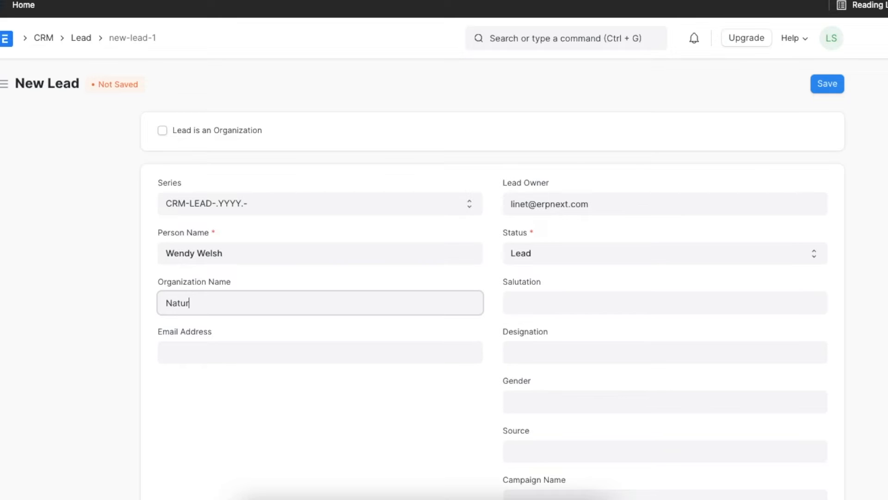
pyautogui.write('o Tech')
pyautogui.scroll(-3, 334, 324)
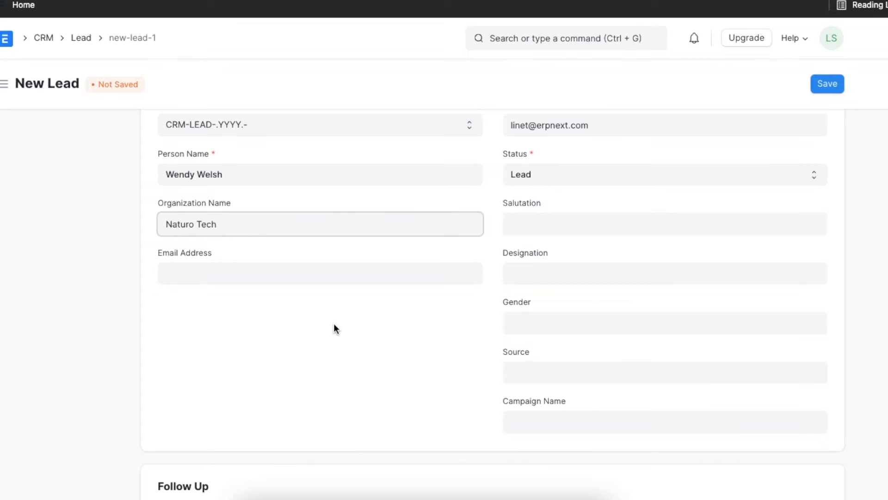
# Set the lead's designation to Associate, fill in the e-mail address, and choose Campaign as the source.
pyautogui.click(538, 277)
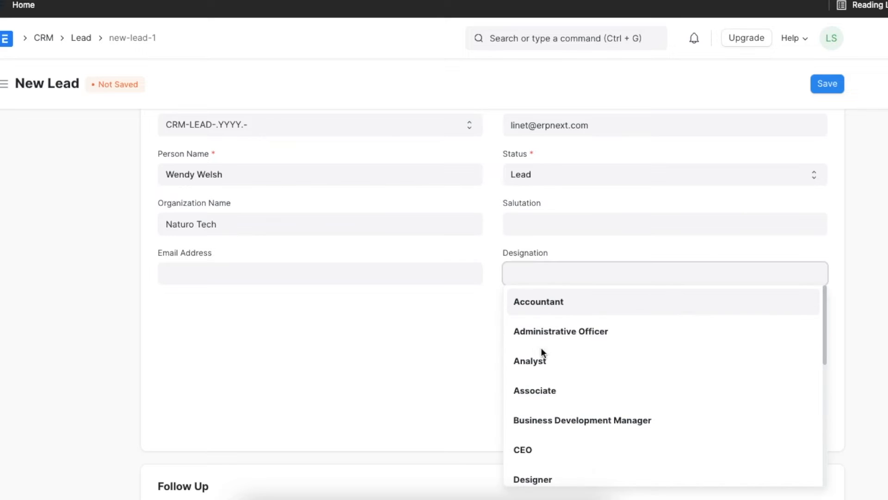
pyautogui.click(540, 390)
pyautogui.click(363, 263)
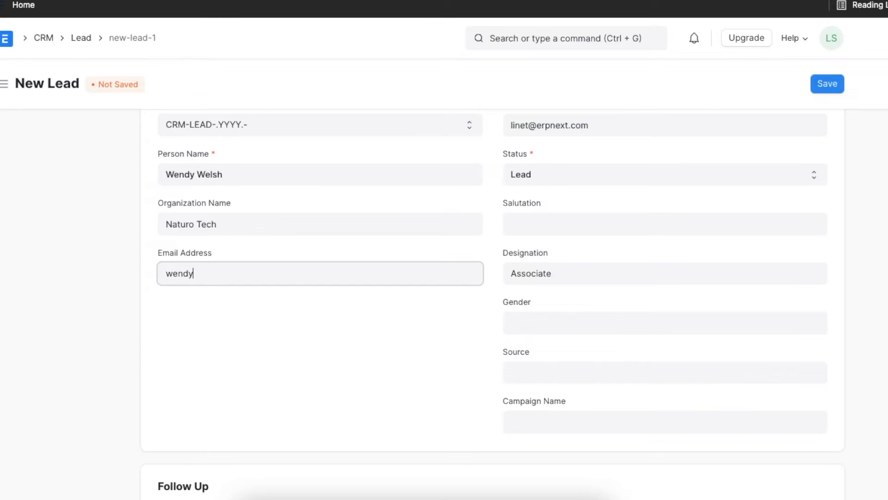
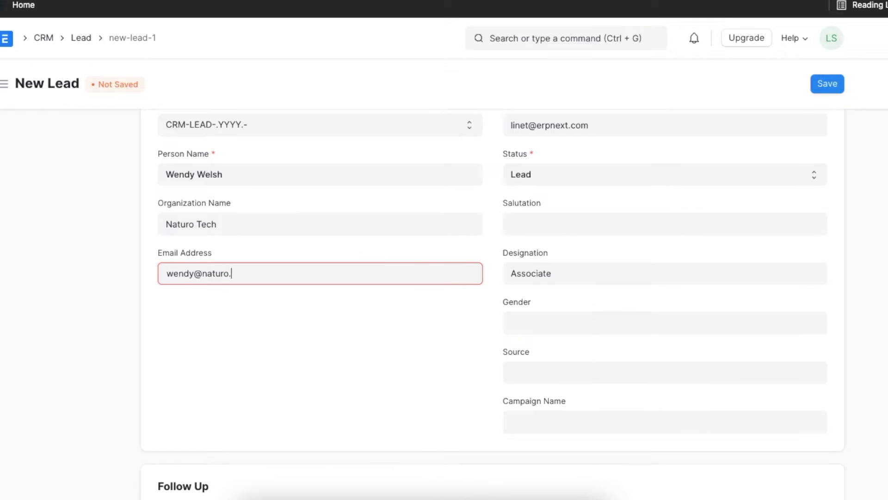
pyautogui.click(557, 369)
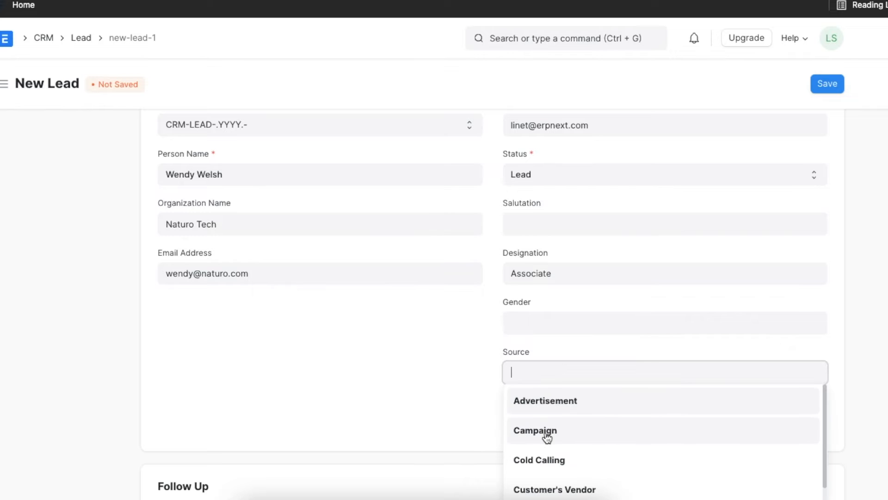
pyautogui.click(546, 432)
pyautogui.scroll(-8, 546, 433)
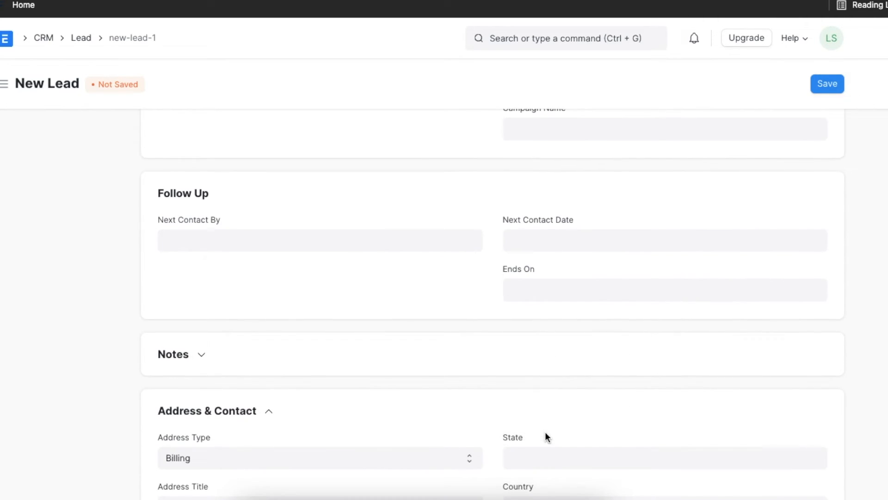
pyautogui.click(379, 177)
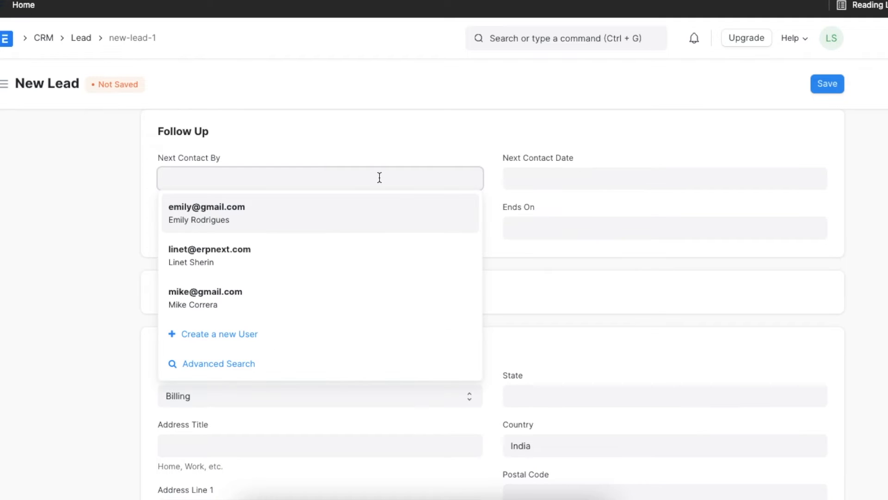
pyautogui.click(360, 216)
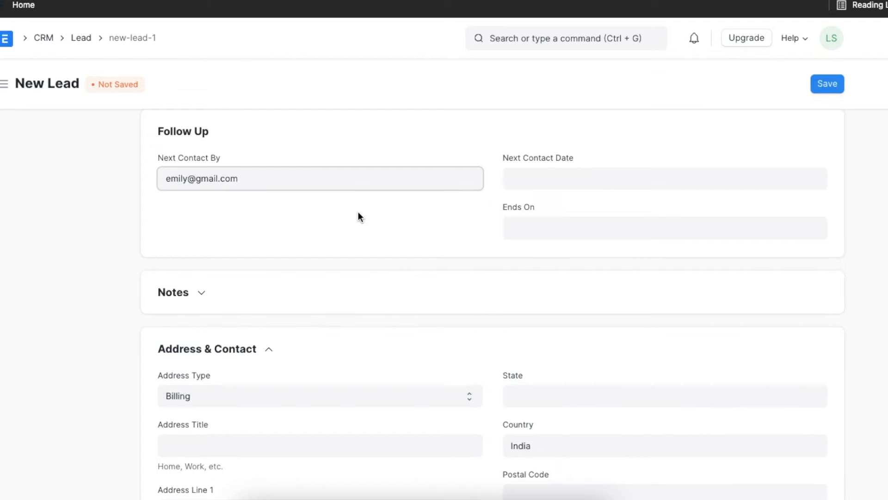
pyautogui.click(541, 180)
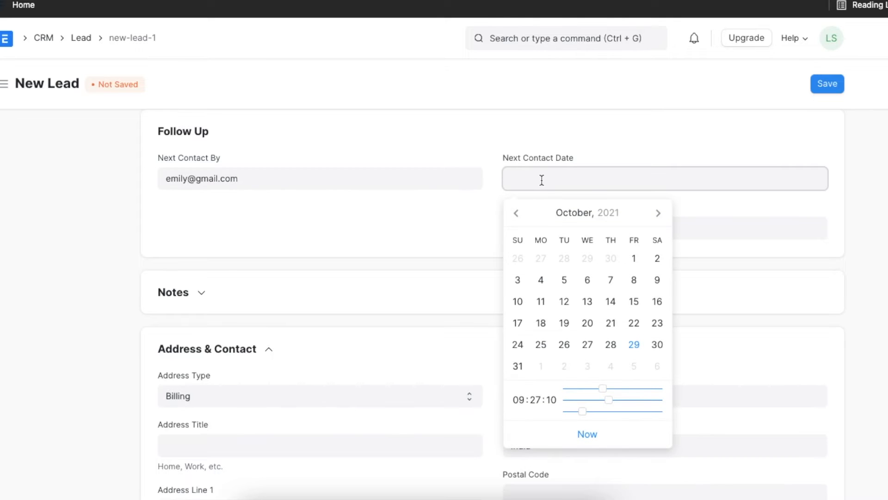
pyautogui.click(657, 345)
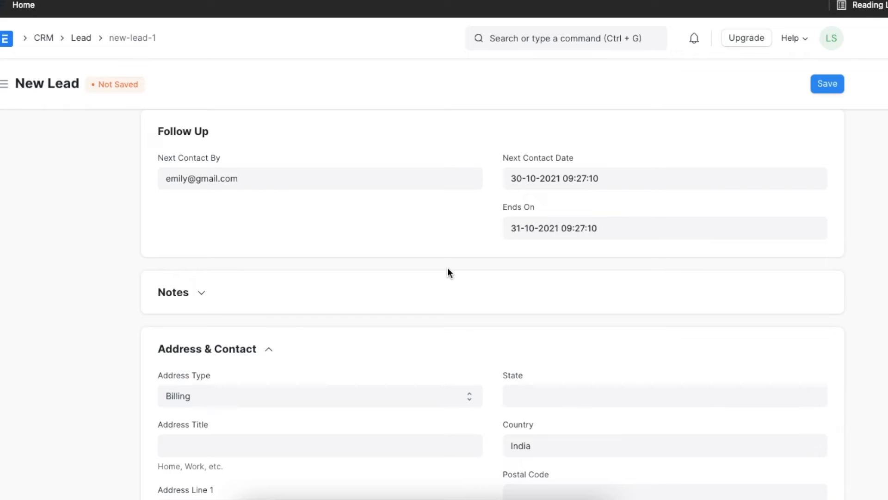
# Expand the lead's Notes section to view its editor and collapse it again.
pyautogui.scroll(-3, 448, 272)
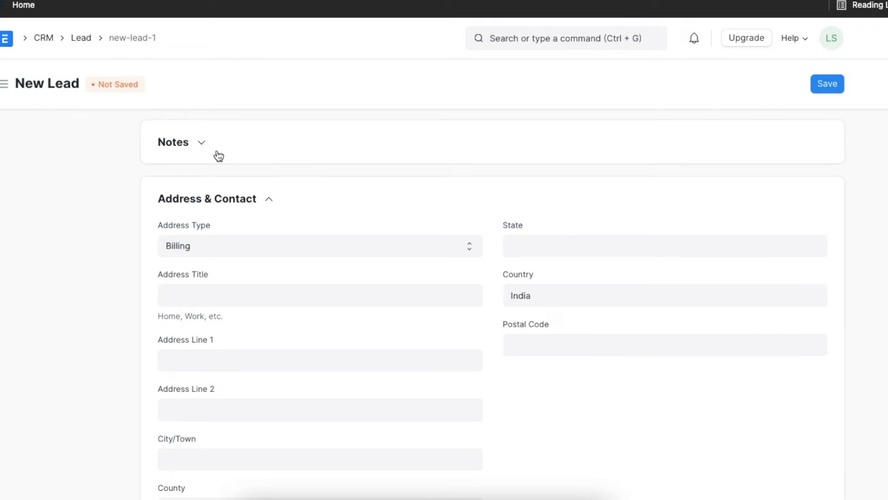
pyautogui.click(202, 145)
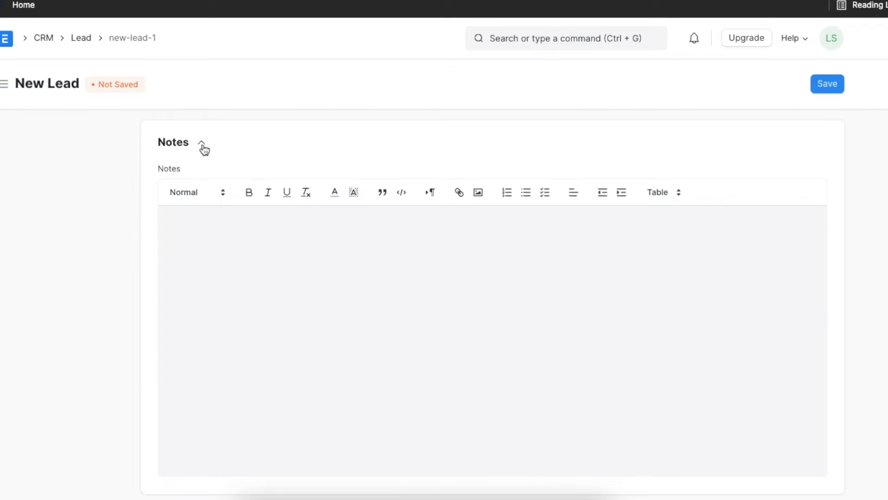
pyautogui.click(202, 144)
# Enter the first address line and the city in the lead's billing address.
pyautogui.scroll(-2, 321, 237)
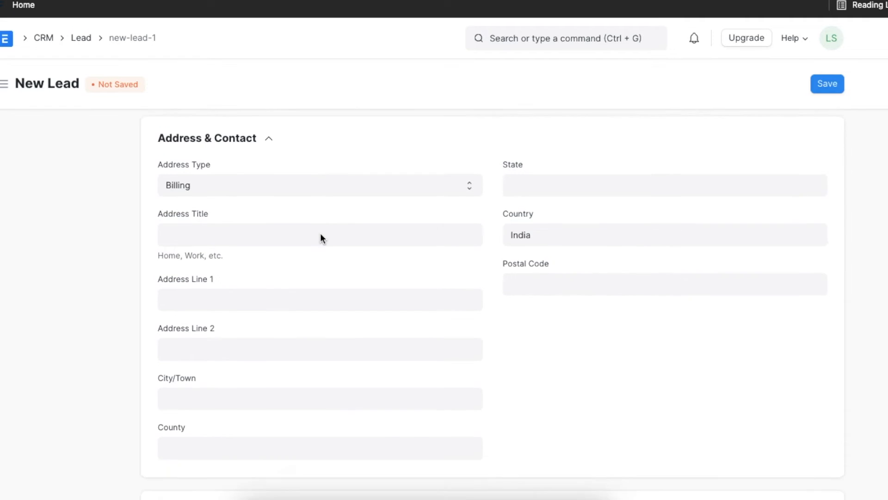
pyautogui.click(250, 266)
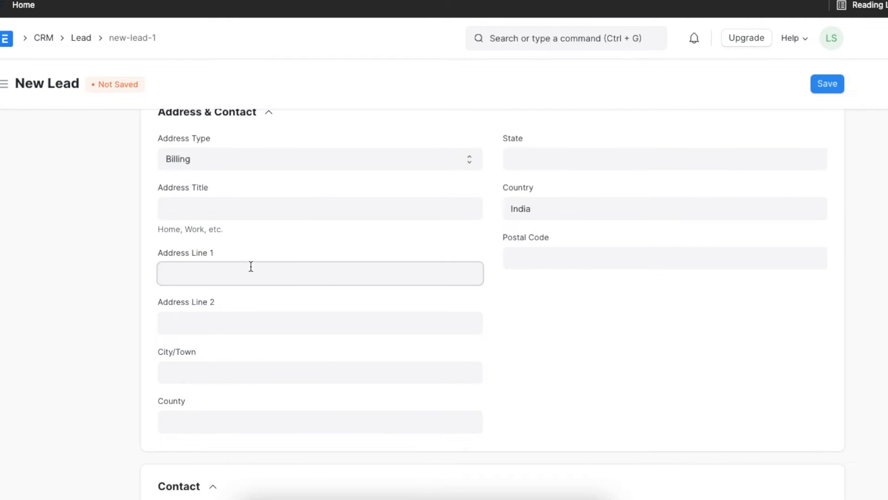
pyautogui.click(214, 370)
pyautogui.write('Saint Louis')
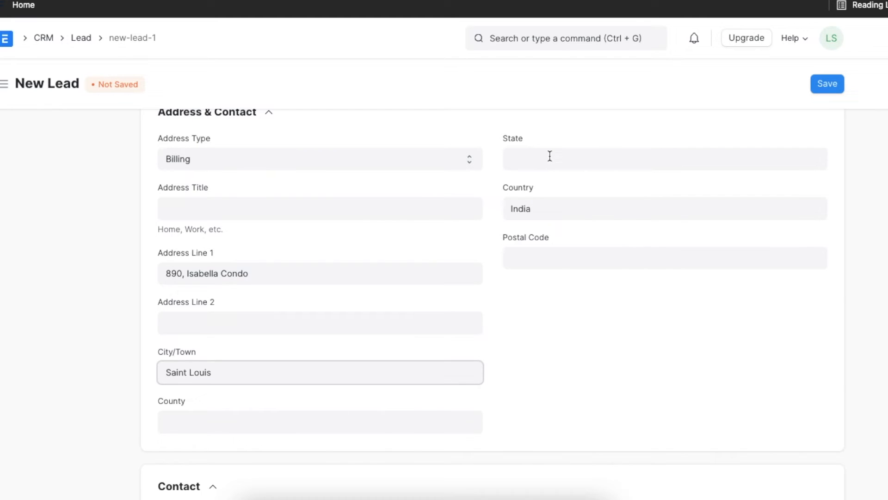
# Enter the state in the lead's billing address and replace the default country with the lead's country.
pyautogui.click(540, 157)
pyautogui.write('Missouri')
pyautogui.click(562, 209)
pyautogui.hotkey('ctrl', 'a')
pyautogui.write('unite')
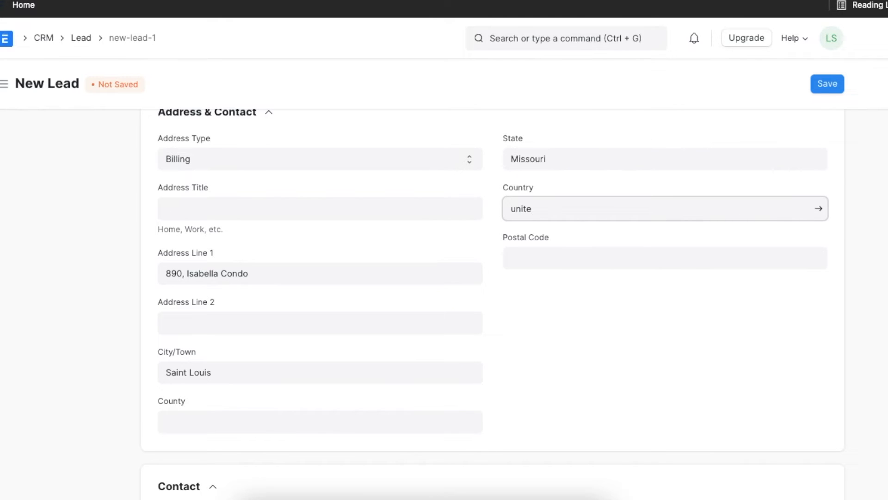
pyautogui.click(561, 295)
pyautogui.scroll(-7, 473, 341)
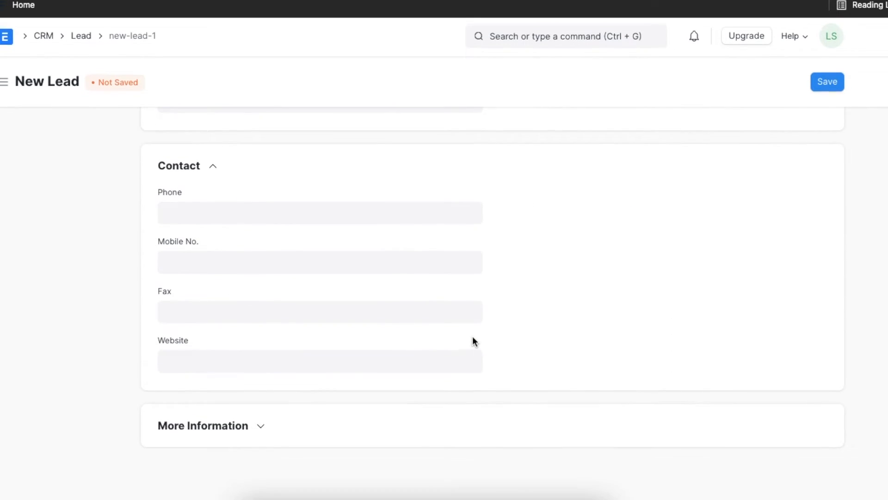
# Enter the lead's phone number with its country code in the contact details.
pyautogui.click(389, 212)
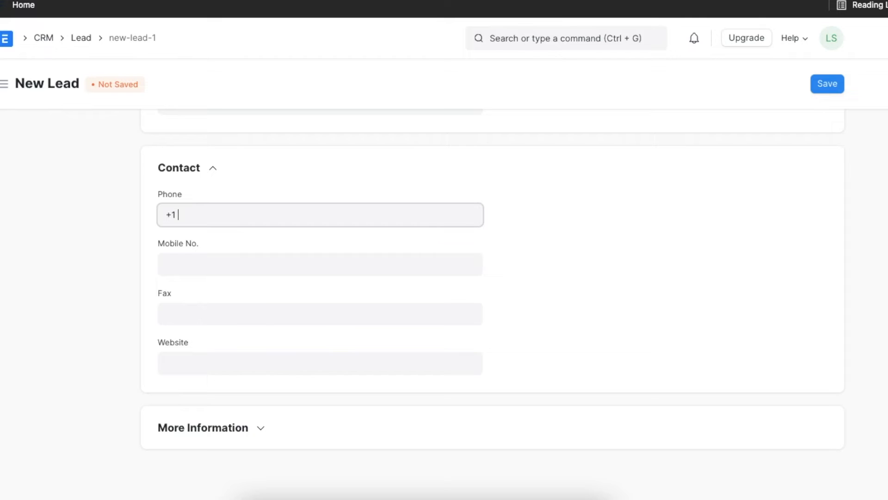
pyautogui.scroll(-2, 374, 272)
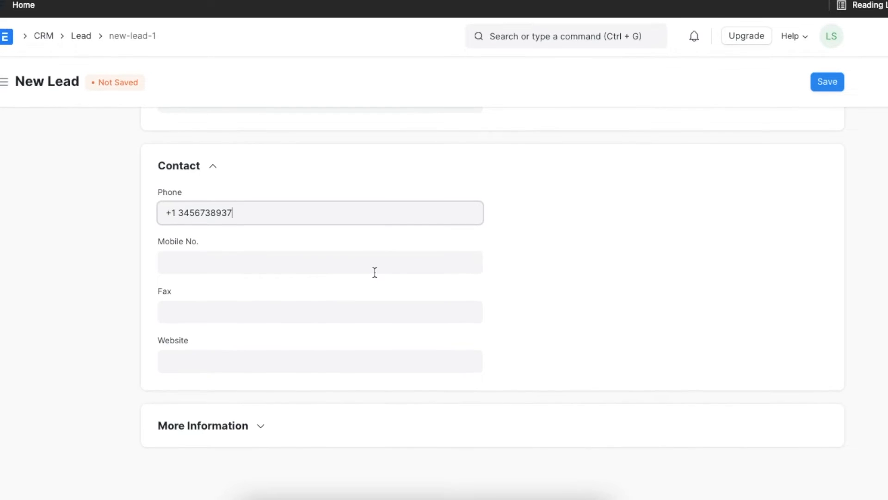
# Expand the lead's More Information section and set the lead type to Client and the market segment to Middle Income.
pyautogui.click(264, 428)
pyautogui.scroll(-5, 264, 428)
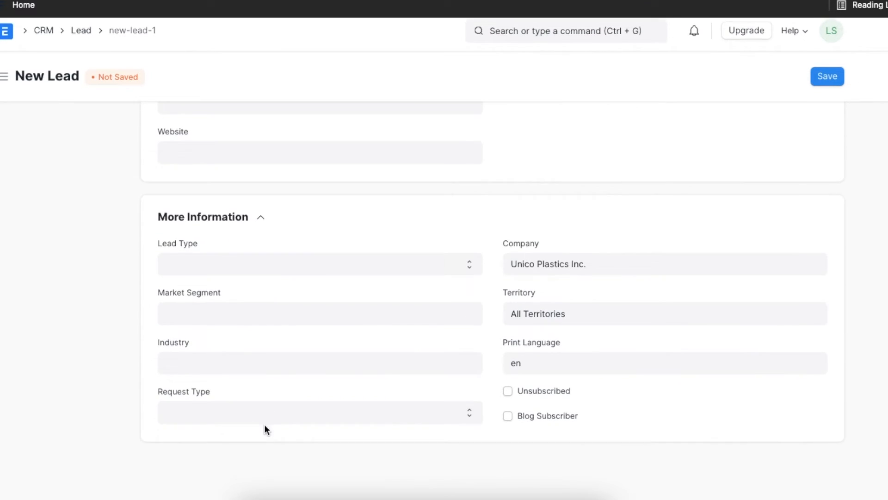
pyautogui.click(299, 273)
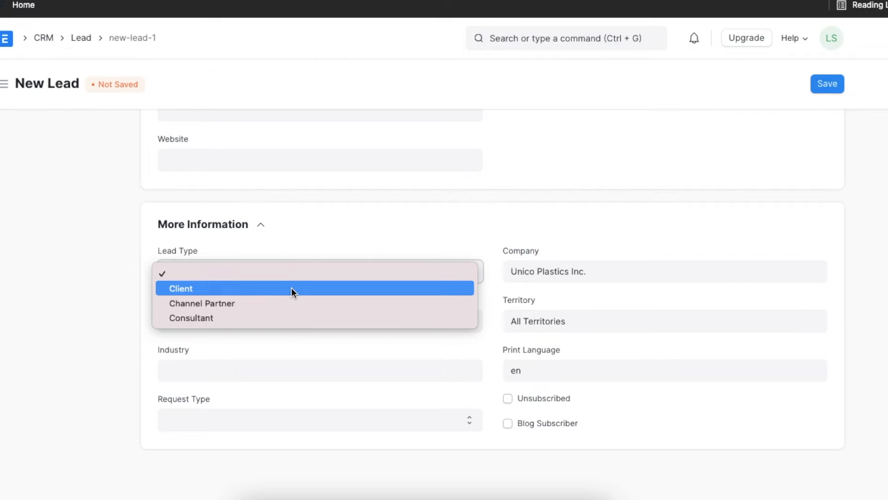
pyautogui.click(292, 288)
pyautogui.click(274, 315)
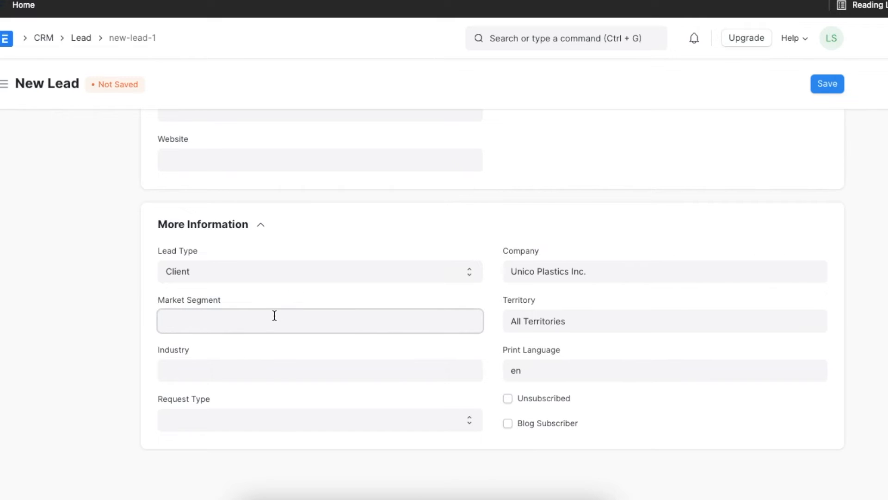
pyautogui.click(245, 376)
# Set the lead's industry to Pharmaceuticals and its request type to Product Enquiry.
pyautogui.click(245, 374)
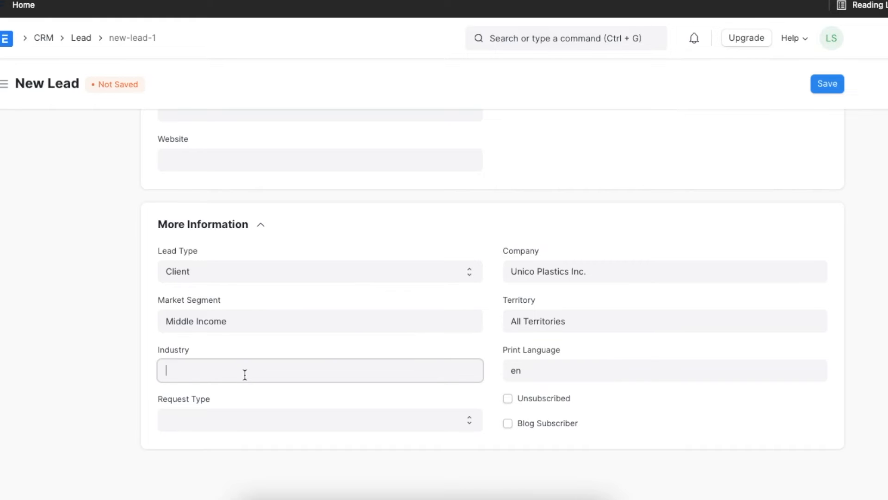
pyautogui.scroll(-1, 225, 485)
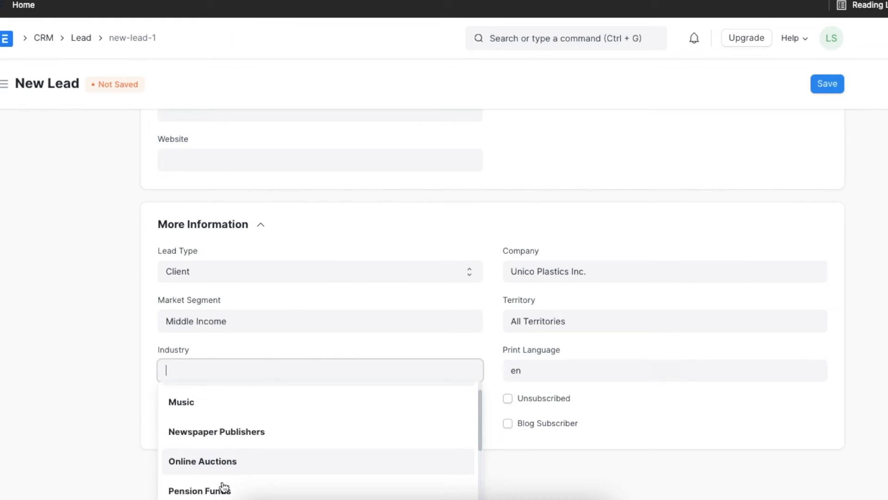
pyautogui.scroll(-2, 223, 486)
pyautogui.scroll(-1, 222, 486)
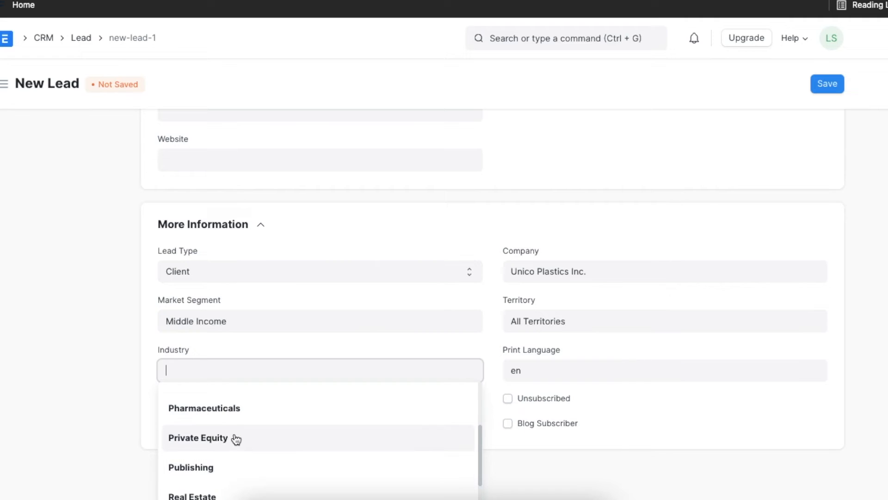
pyautogui.click(244, 405)
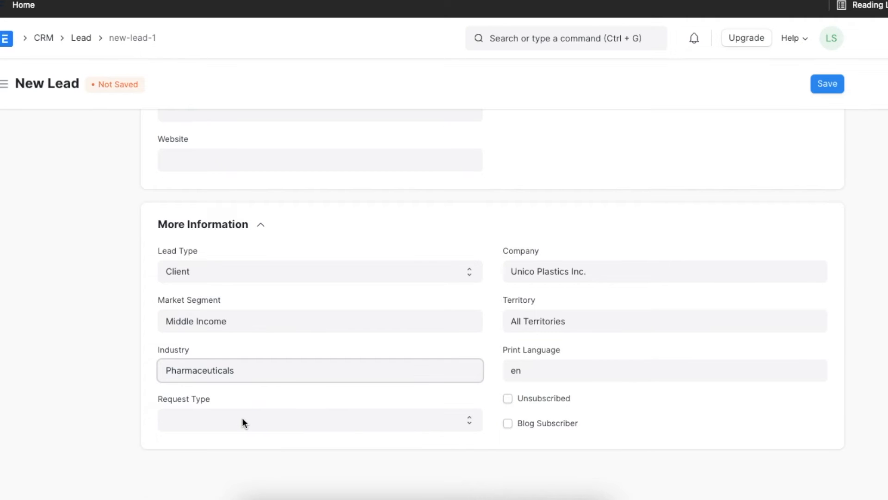
pyautogui.click(243, 420)
pyautogui.click(238, 435)
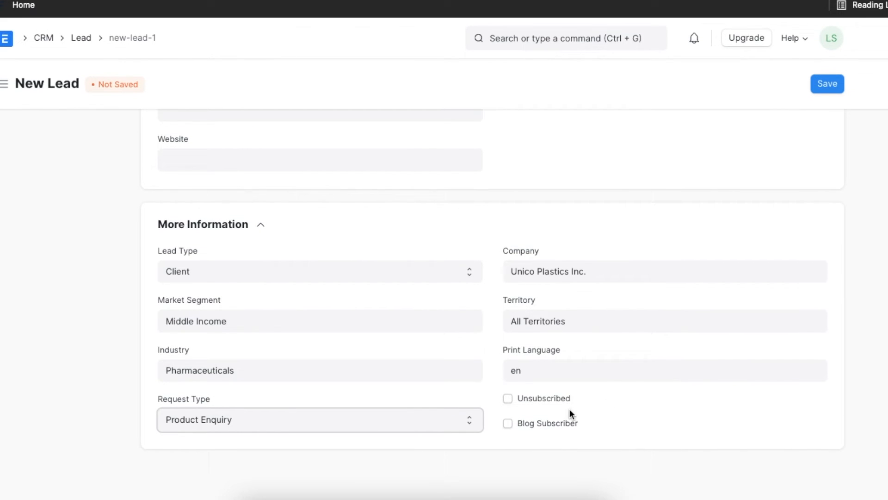
# Mark the lead as Unsubscribed and Blog Subscriber, and save the lead.
pyautogui.click(507, 398)
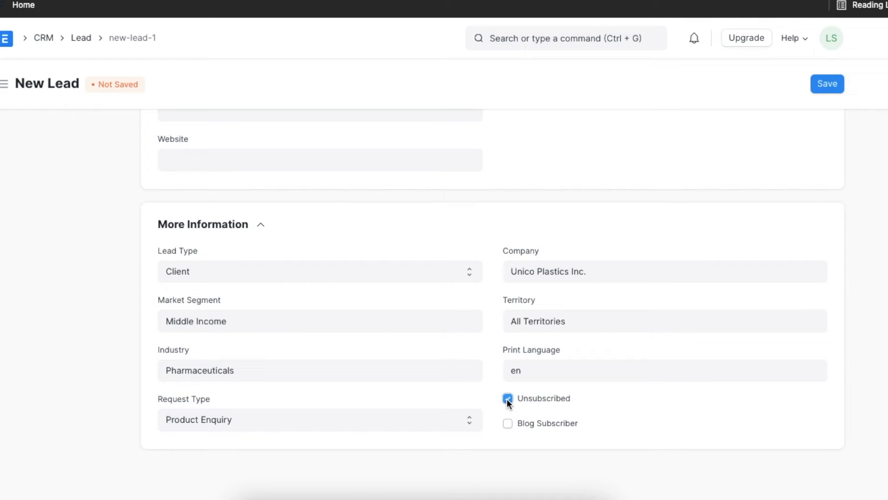
pyautogui.click(507, 423)
pyautogui.scroll(15, 637, 361)
pyautogui.scroll(15, 638, 362)
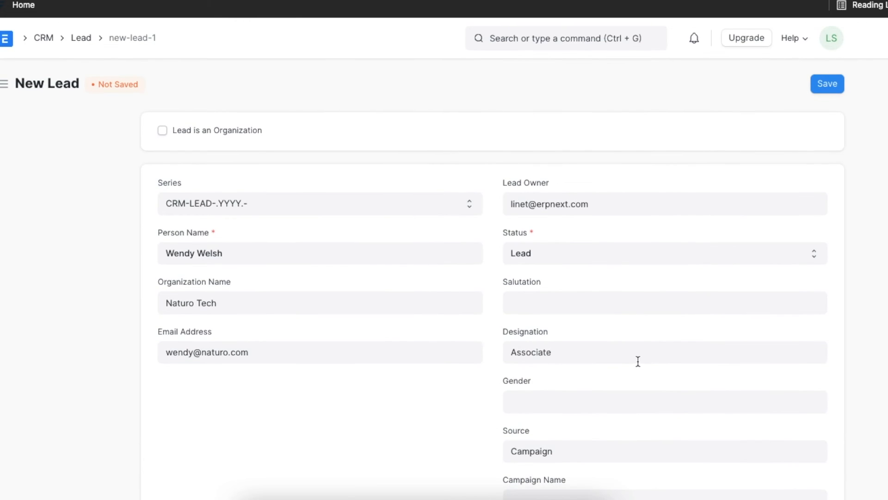
pyautogui.click(829, 86)
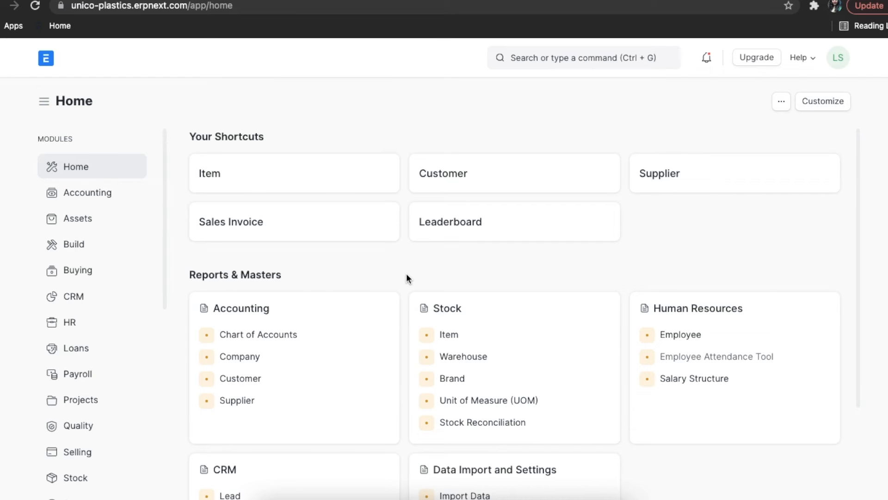
# Open the Email Account list from the Settings module and start a new email account.
pyautogui.scroll(-3, 123, 351)
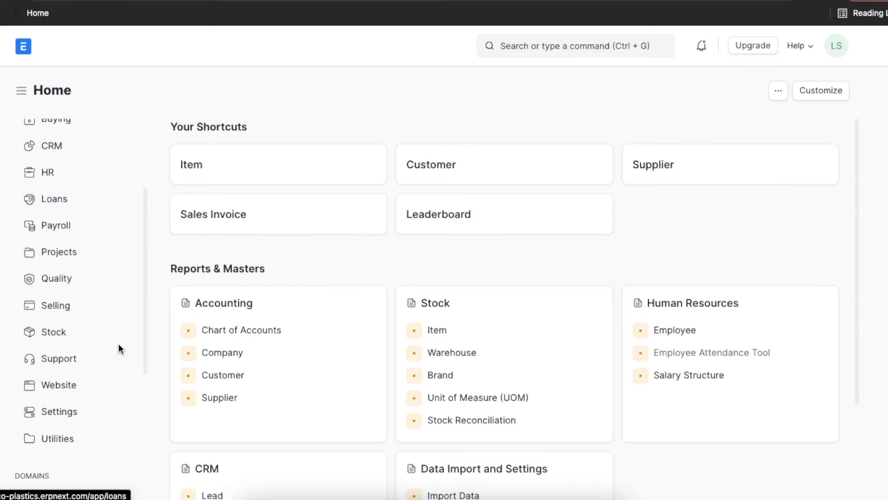
pyautogui.scroll(-2, 119, 347)
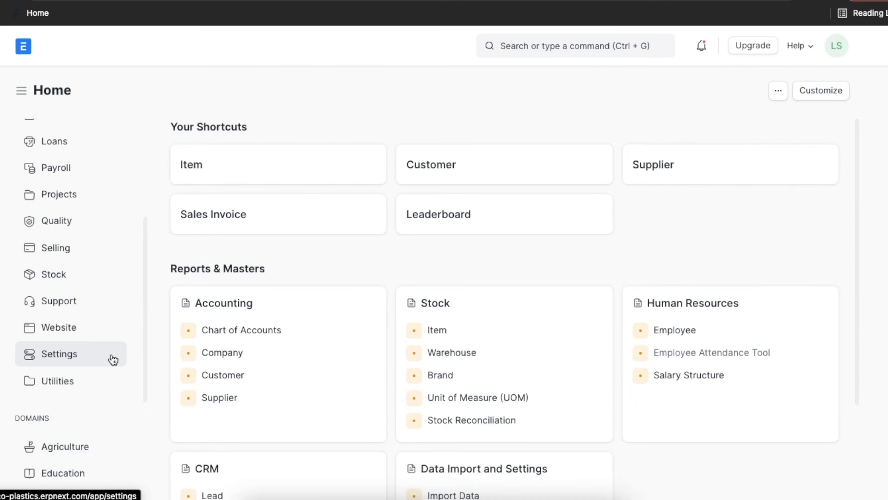
pyautogui.click(113, 359)
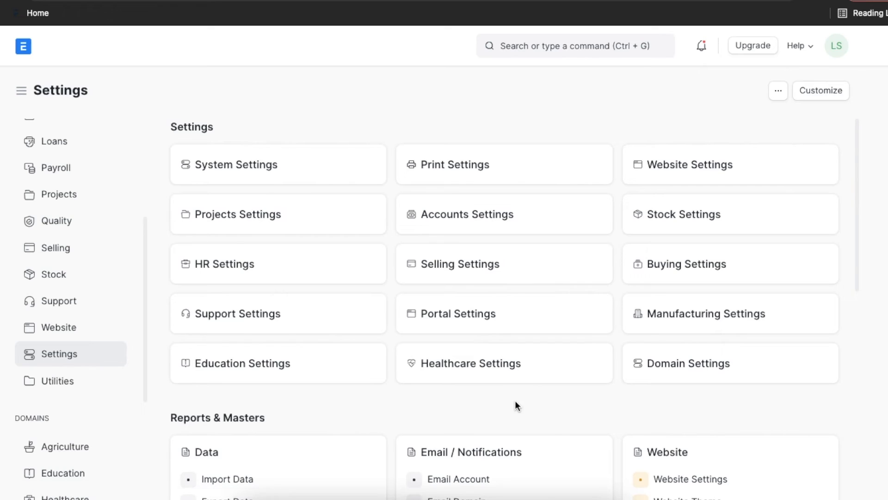
pyautogui.scroll(-3, 567, 422)
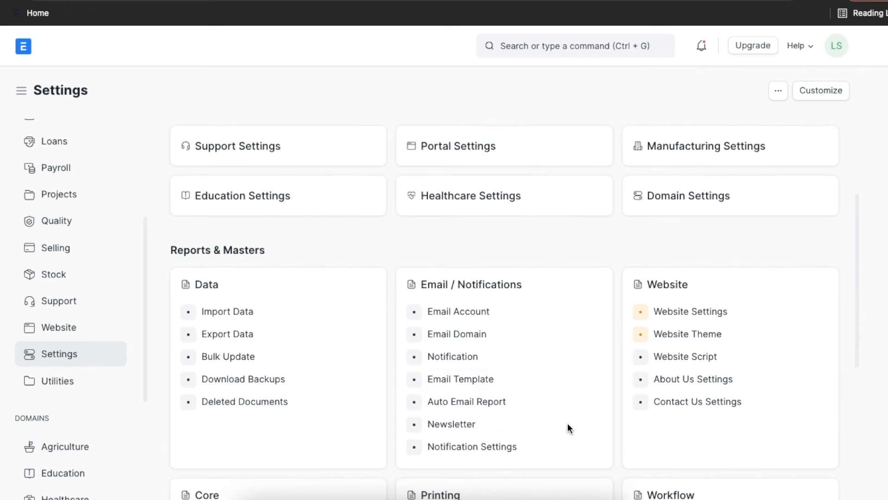
pyautogui.click(534, 316)
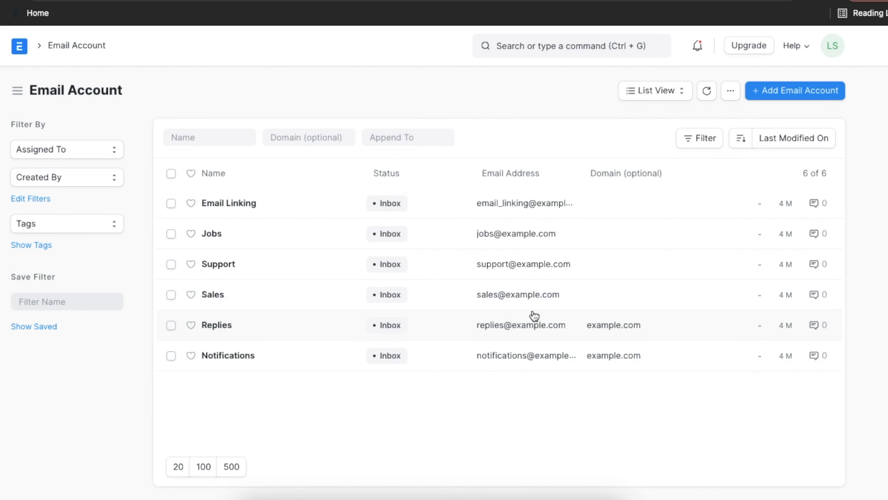
pyautogui.click(783, 96)
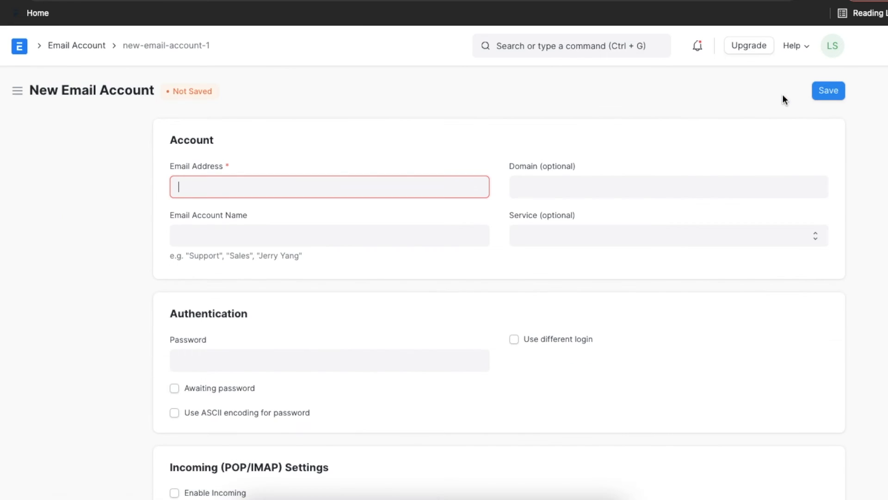
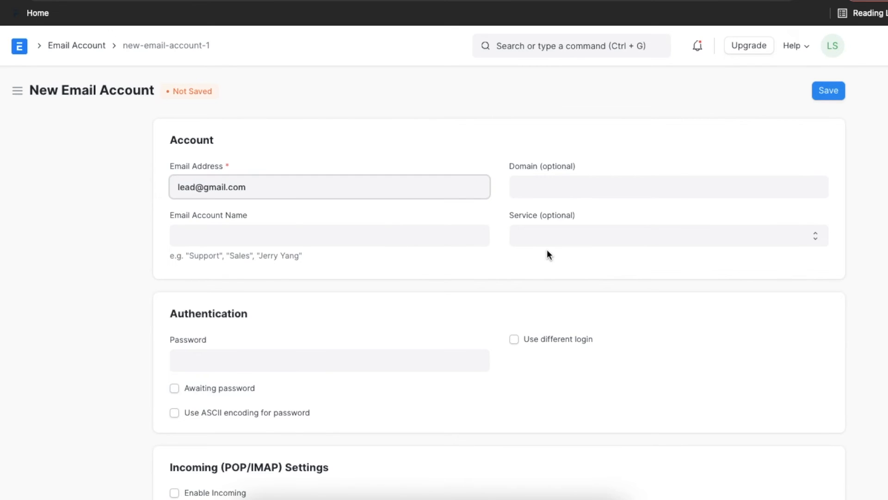
# View the available domain and service options of the new email account without choosing any.
pyautogui.click(585, 186)
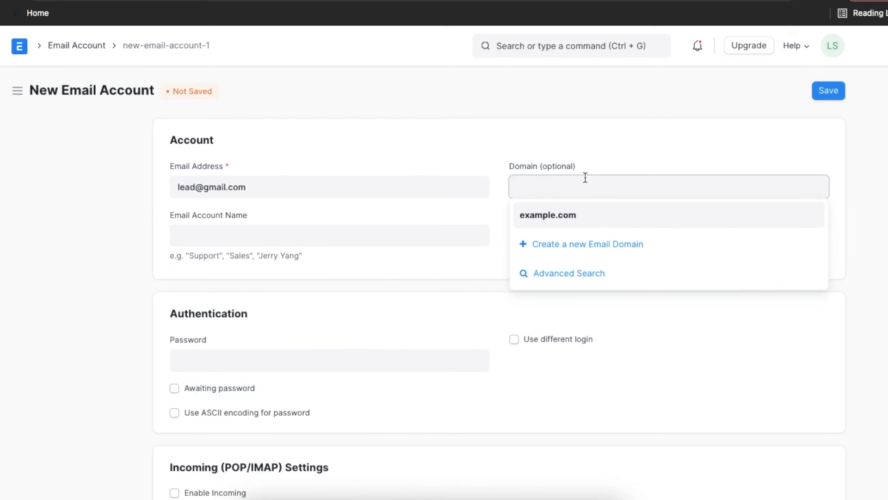
pyautogui.click(588, 166)
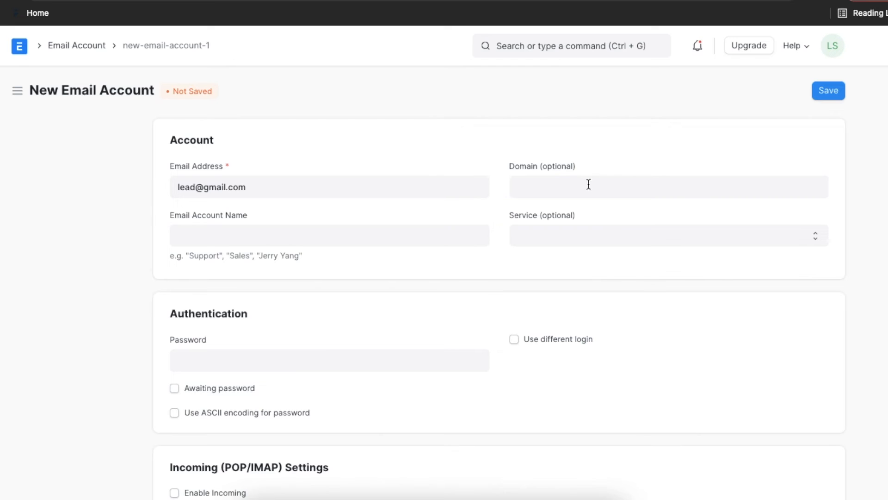
pyautogui.click(589, 232)
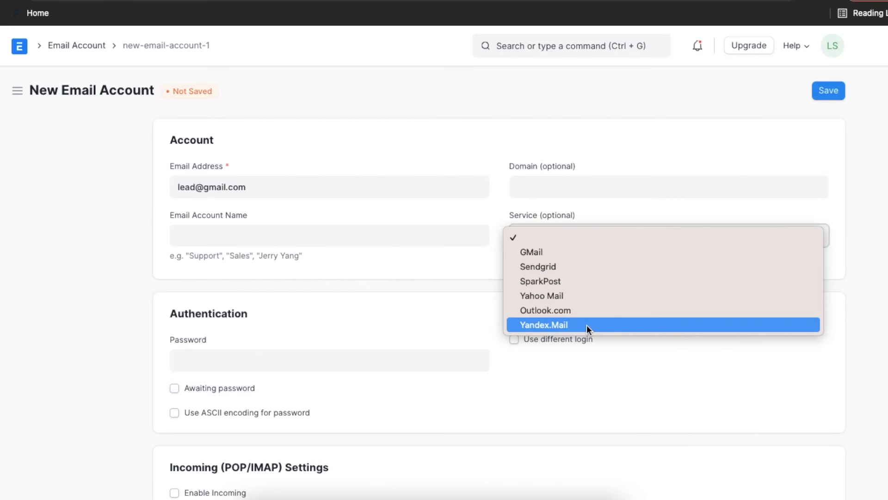
pyautogui.click(471, 326)
# Enable incoming mail for the email account and set its document linking to append to Lead.
pyautogui.scroll(-5, 472, 328)
pyautogui.scroll(-1, 472, 328)
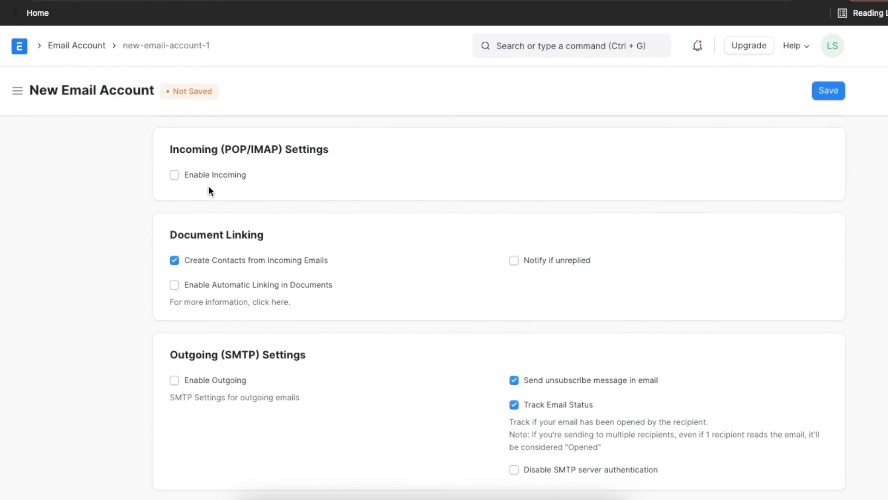
pyautogui.click(175, 175)
pyautogui.scroll(-2, 366, 278)
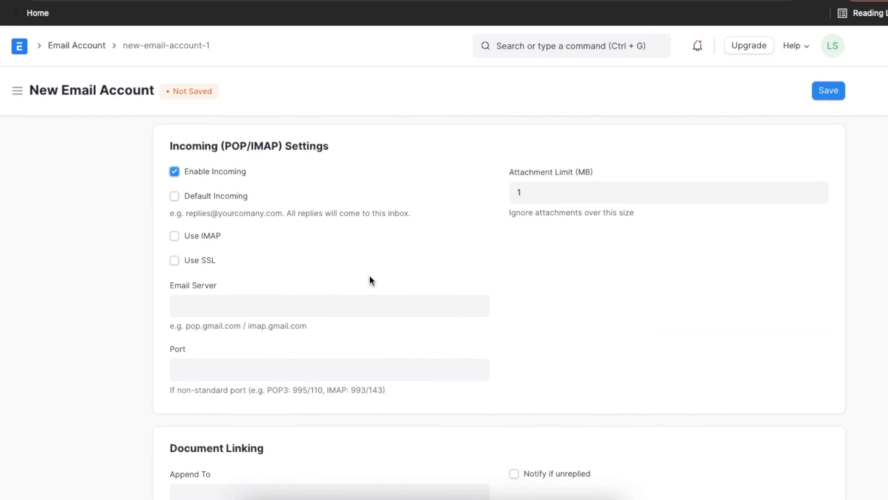
pyautogui.scroll(-2, 370, 278)
pyautogui.click(357, 262)
pyautogui.write('Lead')
pyautogui.click(274, 290)
# Mark the email account as awaiting password and save it.
pyautogui.scroll(5, 380, 317)
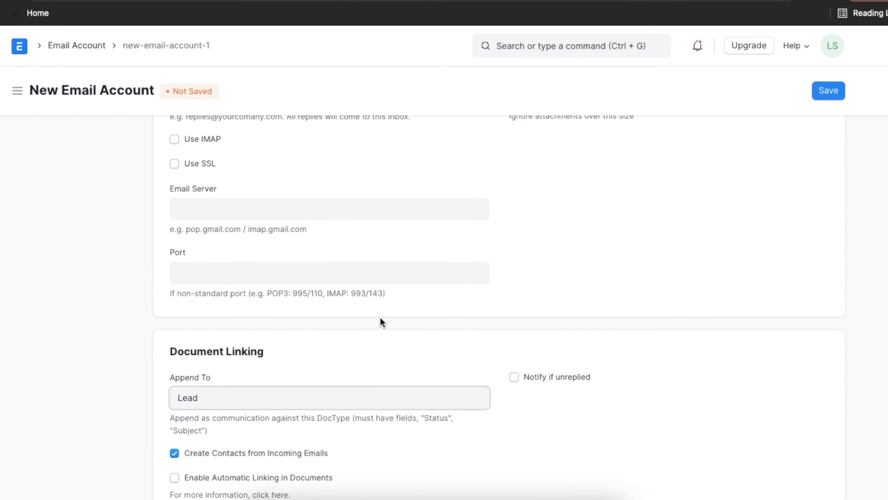
pyautogui.scroll(2, 380, 318)
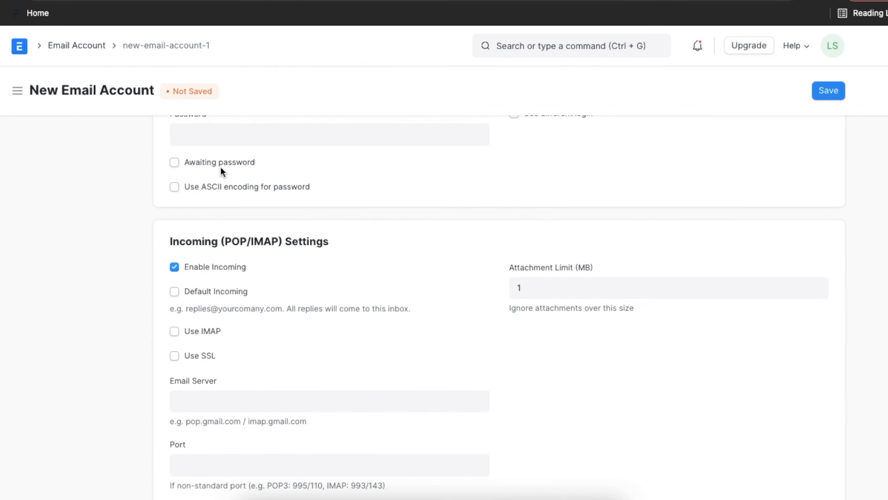
pyautogui.click(174, 162)
pyautogui.click(833, 92)
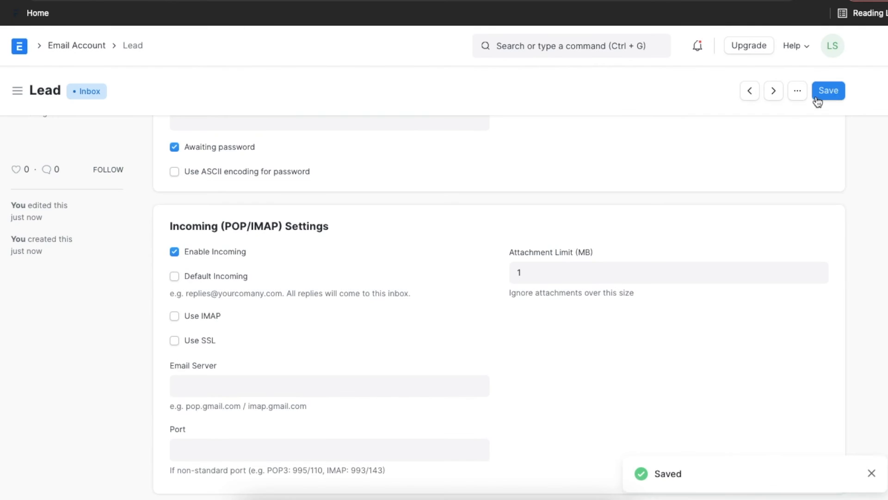
pyautogui.scroll(5, 723, 167)
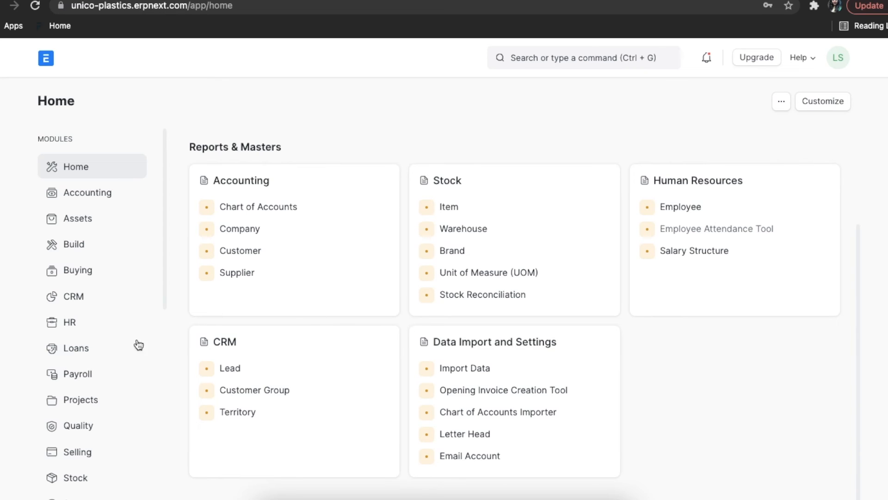
# Open the Web Form list from the Website module and start a new web form.
pyautogui.scroll(-4, 125, 372)
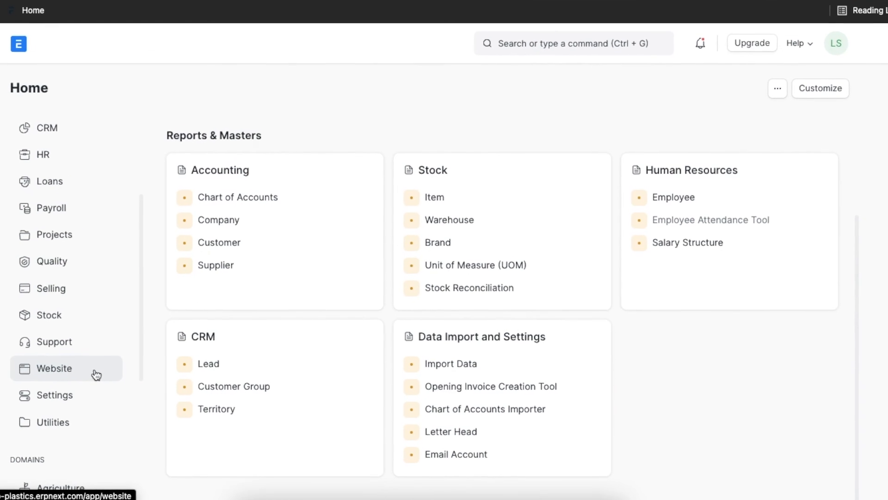
pyautogui.click(91, 374)
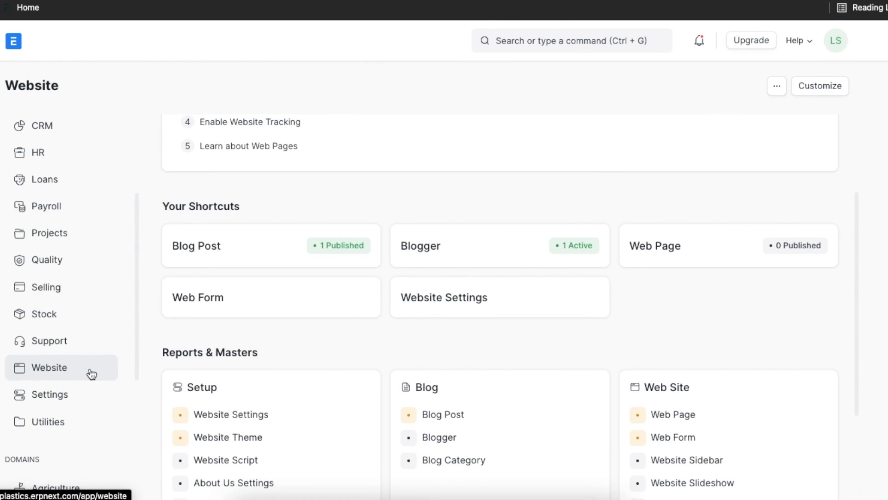
pyautogui.click(340, 297)
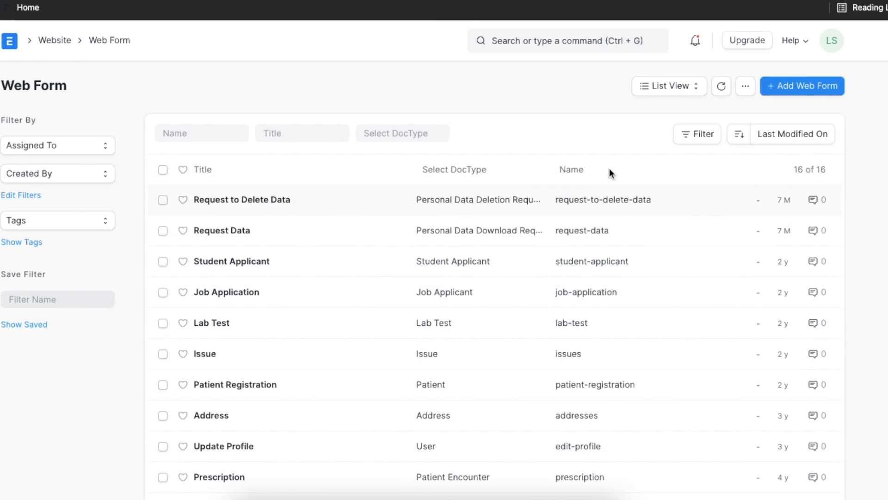
pyautogui.click(804, 90)
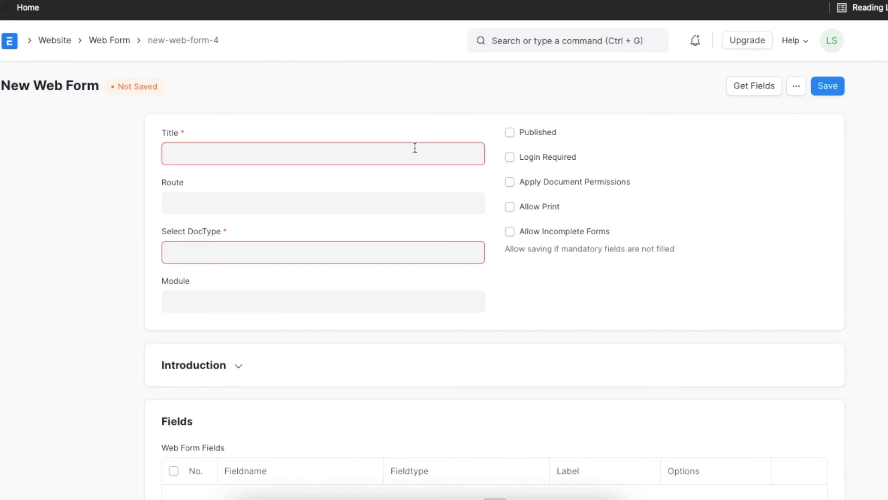
# Title the web form "Contact Us" and select Lead as its DocType.
pyautogui.write('Contact Us')
pyautogui.click(379, 256)
pyautogui.write('Lea')
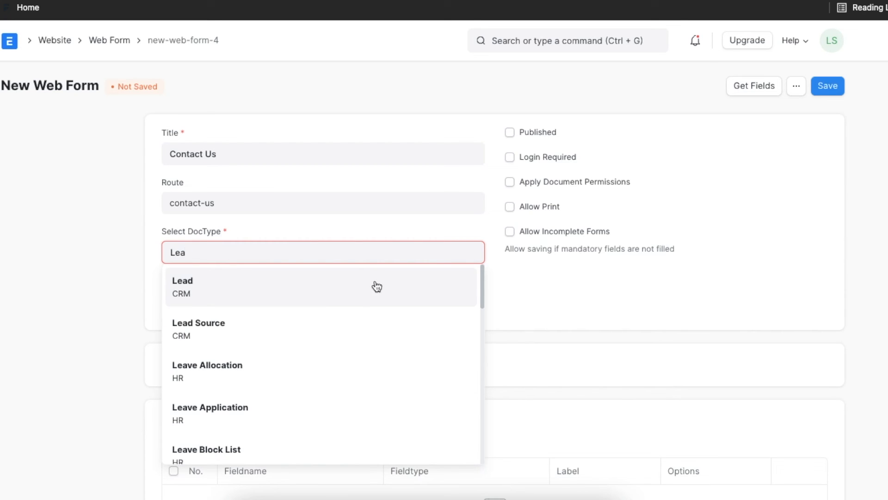
pyautogui.click(358, 292)
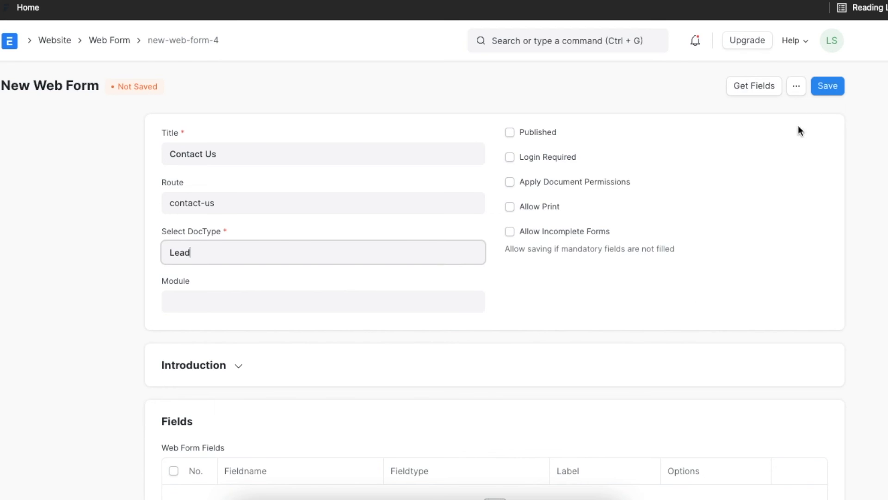
# Save the Contact Us web form and open the Contact page of the company website.
pyautogui.click(830, 84)
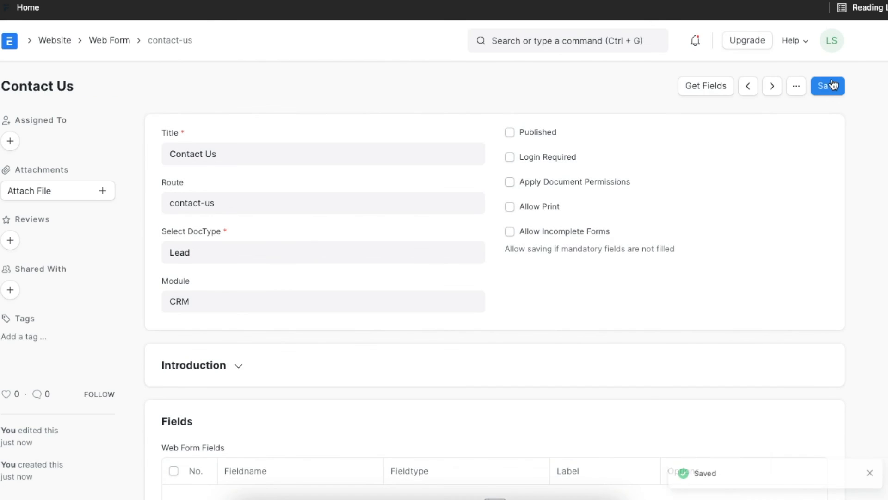
pyautogui.click(831, 41)
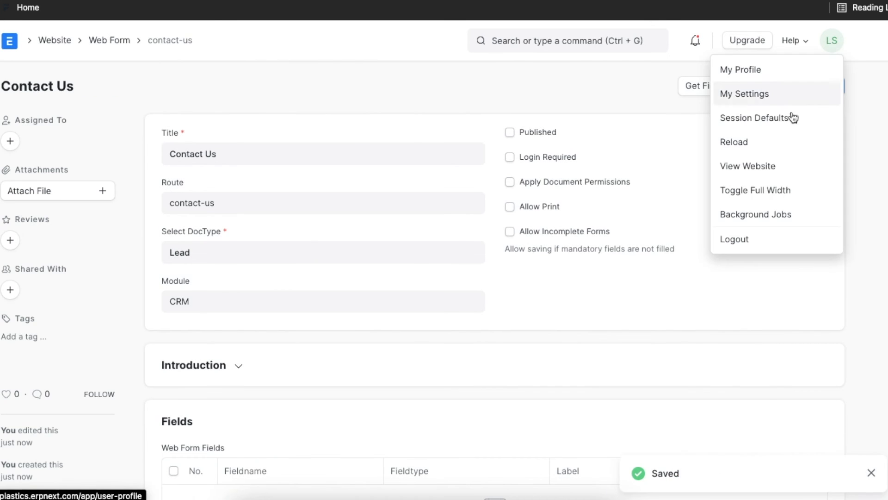
pyautogui.click(775, 167)
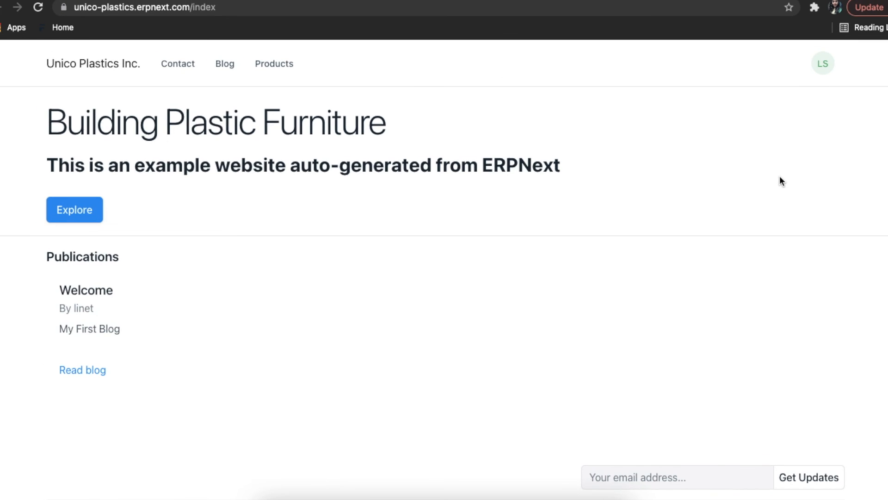
pyautogui.click(171, 68)
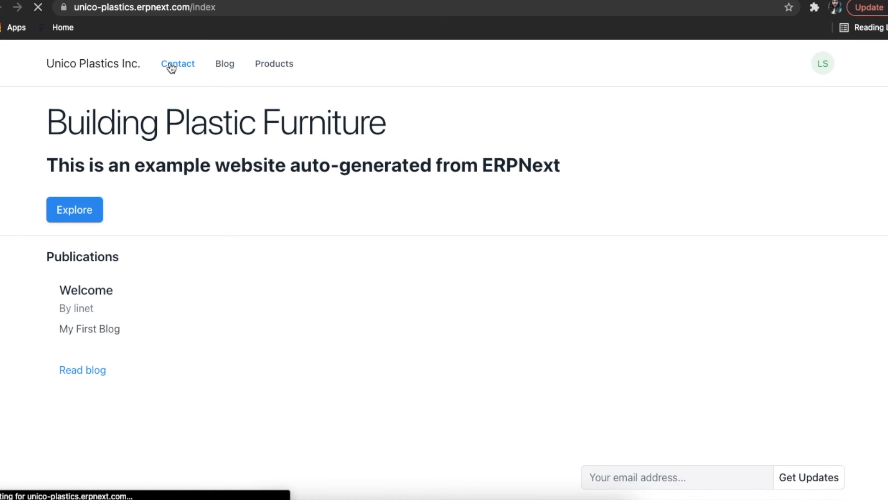
# Send a General inquiry from the Contact Us page with a sample email address and the message "Test Lead", and dismiss the acknowledgement.
pyautogui.click(114, 212)
pyautogui.write('examp')
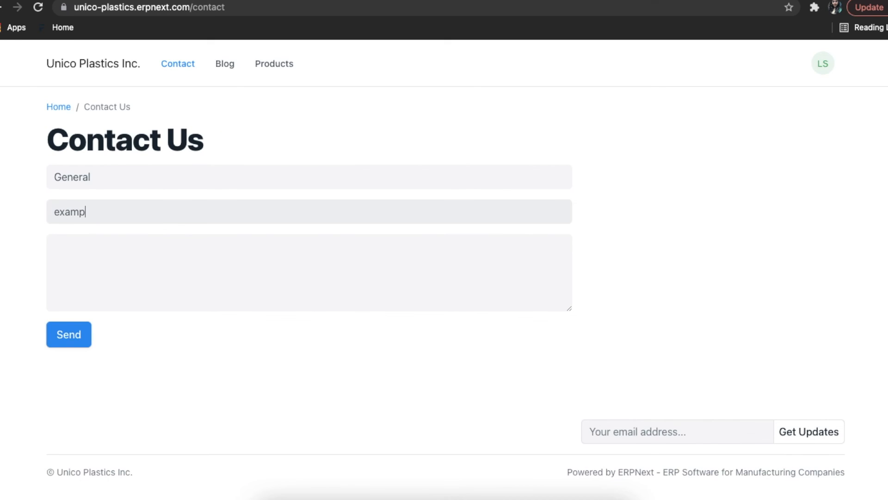
pyautogui.write('le@gmail.com')
pyautogui.click(109, 248)
pyautogui.write('Test Lead')
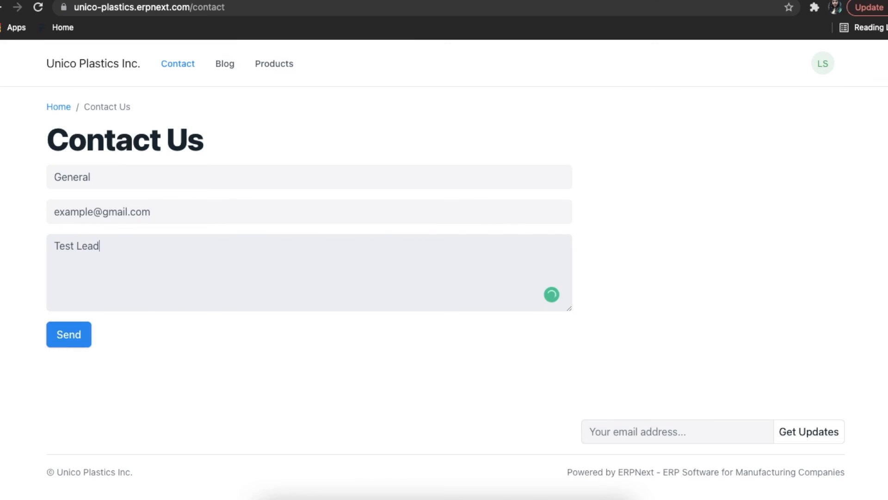
pyautogui.click(67, 336)
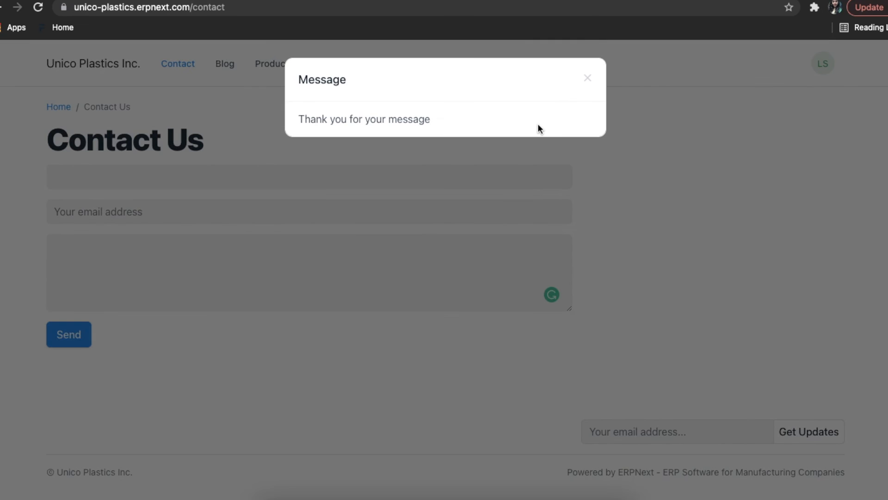
pyautogui.click(588, 74)
# Return from the website to the desk and start a new data import through the Settings module.
pyautogui.click(822, 63)
pyautogui.click(782, 137)
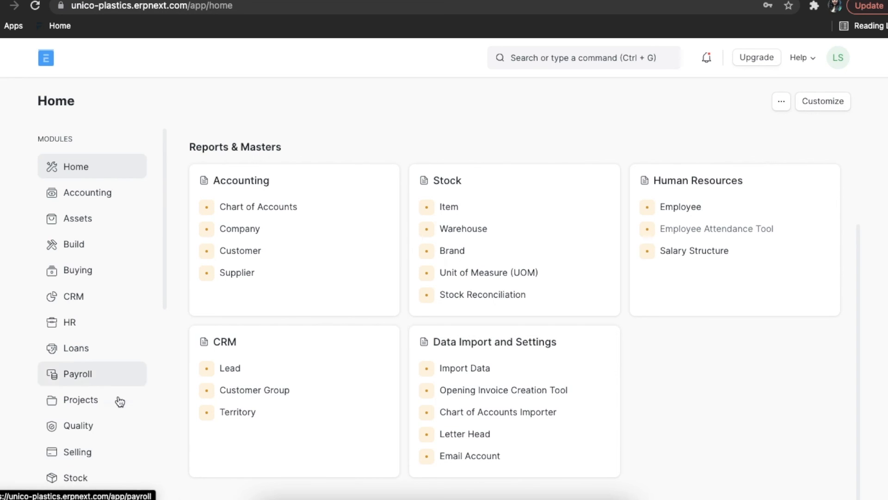
pyautogui.scroll(-3, 107, 402)
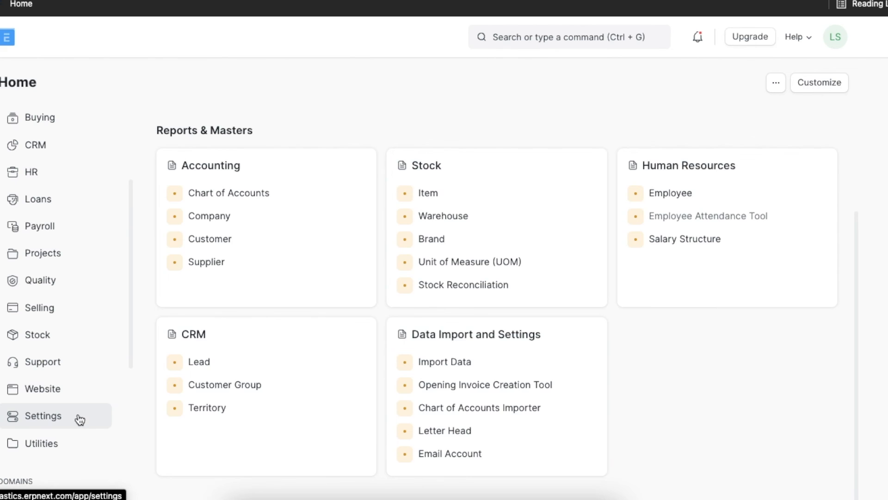
pyautogui.click(79, 416)
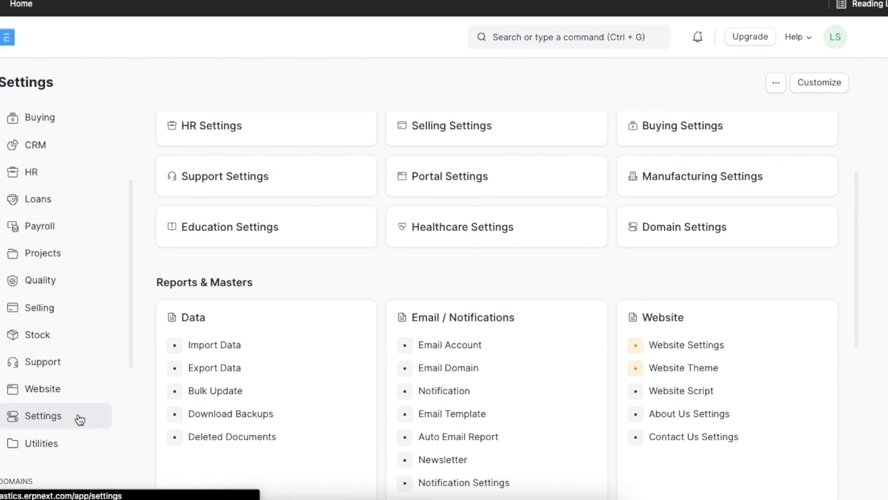
pyautogui.click(286, 350)
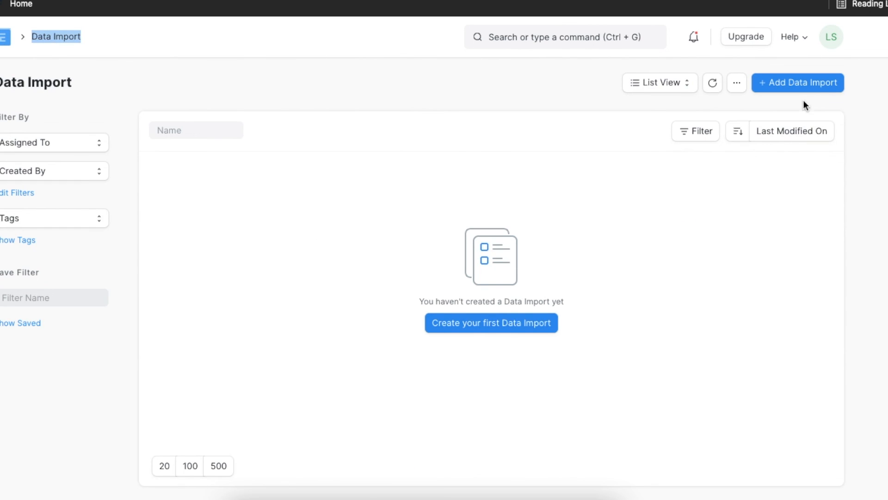
pyautogui.click(809, 88)
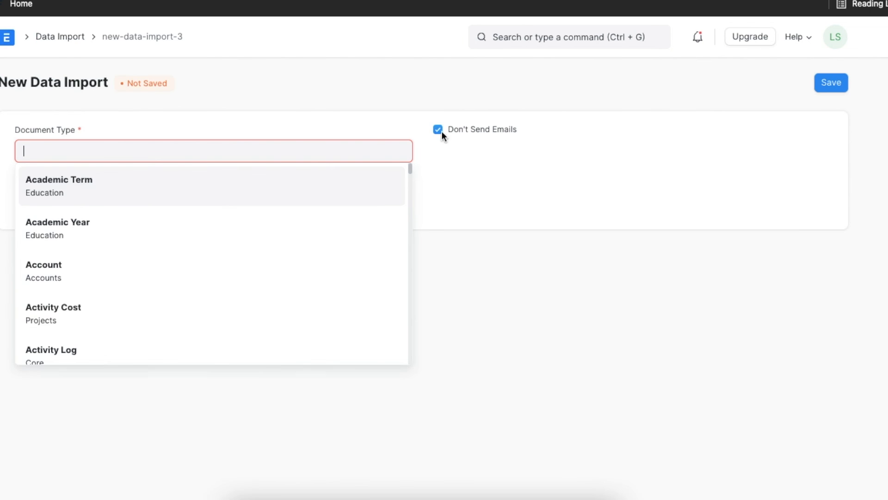
# Set the data import's document type to Lead and its import type to Insert New Records, and save it.
pyautogui.write('lea')
pyautogui.click(309, 187)
pyautogui.click(273, 203)
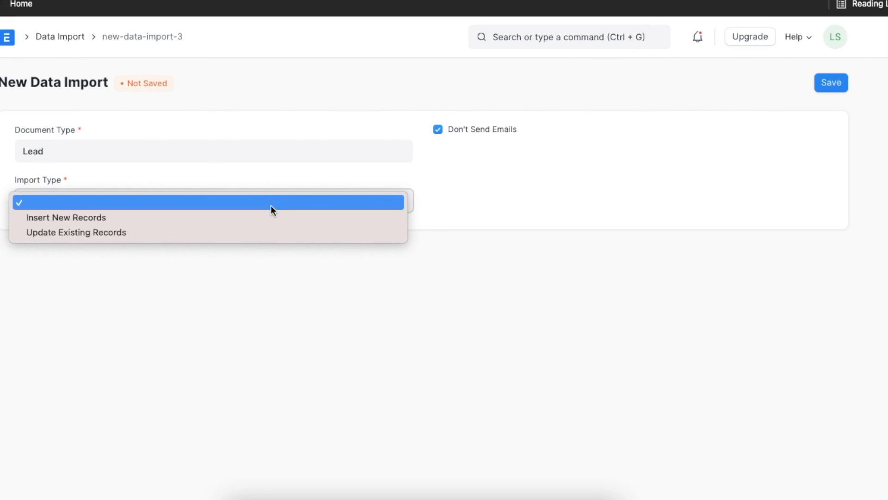
pyautogui.click(264, 216)
pyautogui.click(829, 90)
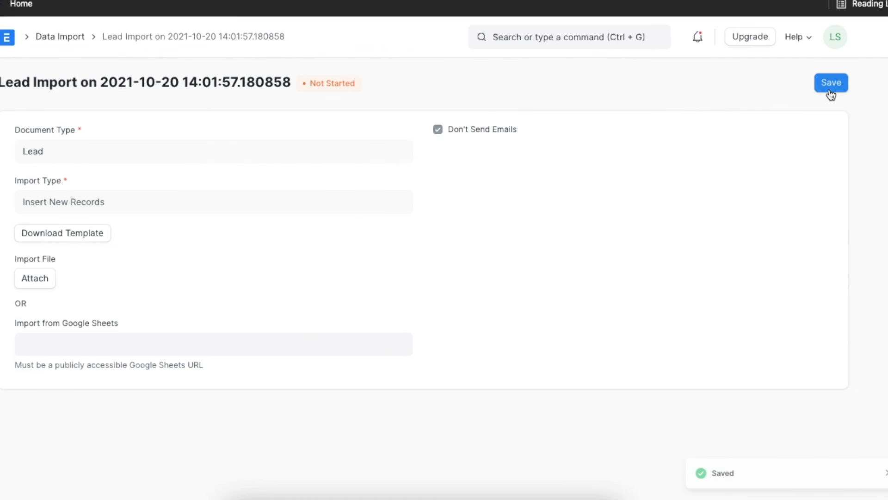
# Export a blank CSV template for the Lead import with the ID and Status fields, and close the export dialog.
pyautogui.click(96, 234)
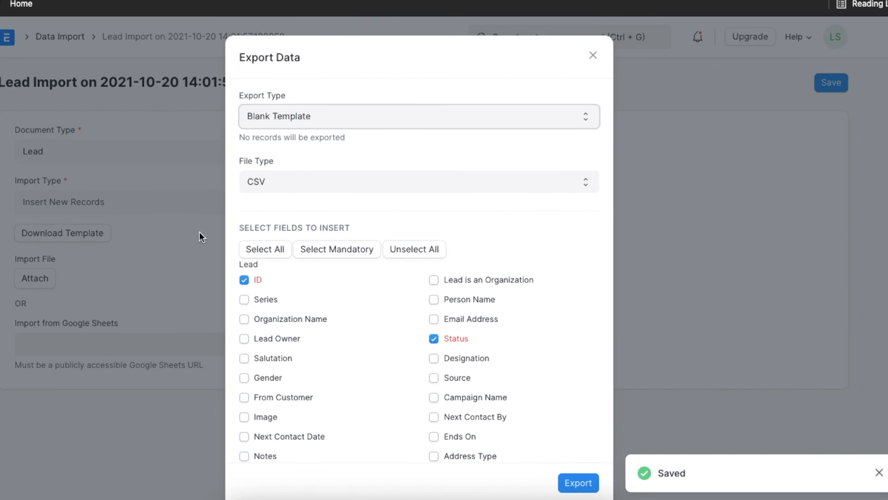
pyautogui.scroll(-3, 425, 370)
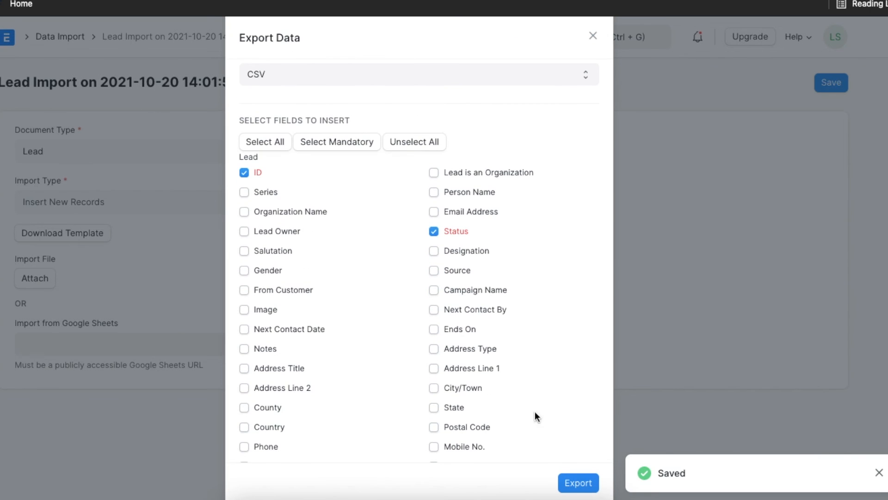
pyautogui.click(578, 483)
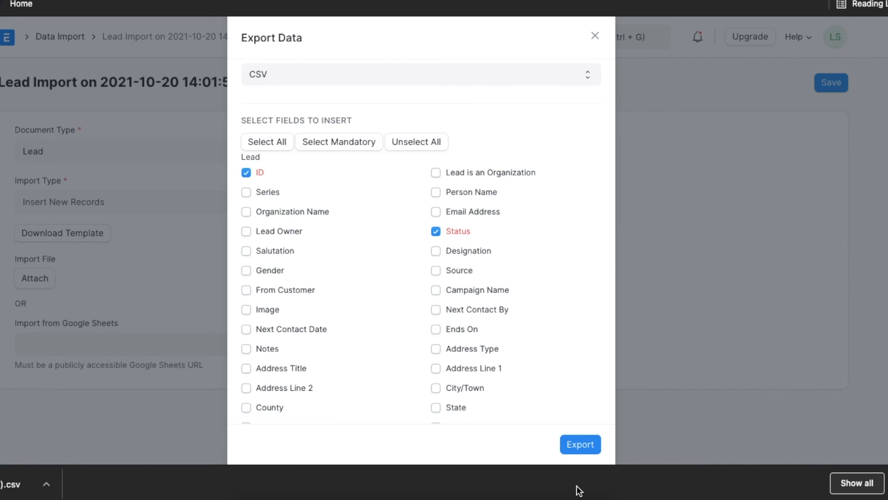
pyautogui.click(677, 293)
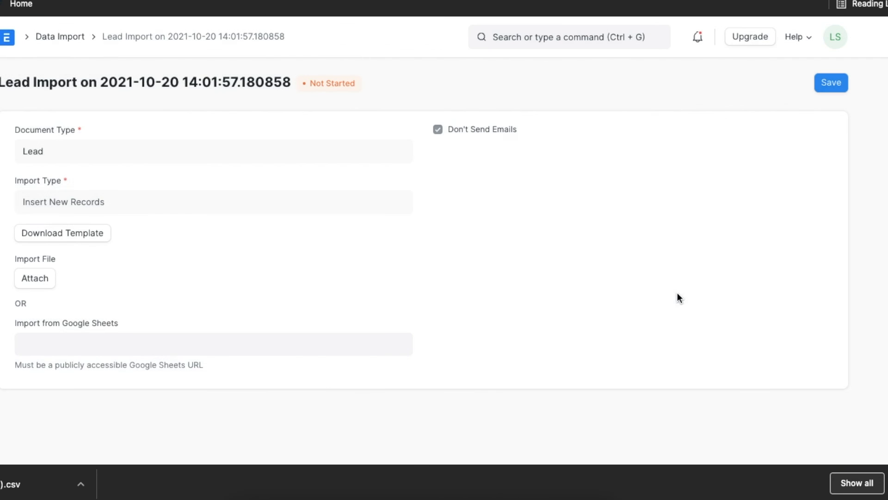